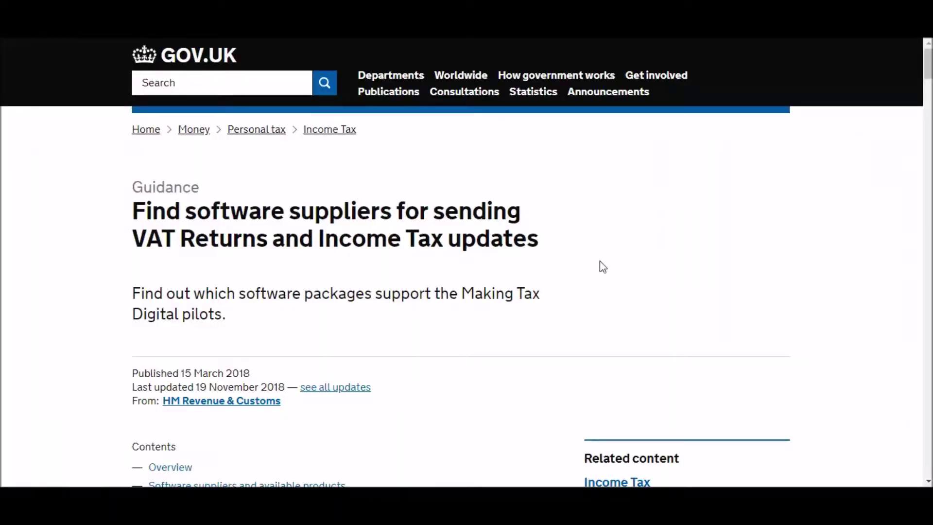
Step: Look through the GOV.UK list of software suppliers with VAT compatible products for Making Tax Digital
{"action": "left_click_drag", "start_coordinate": [928, 77], "coordinate": [926, 310]}
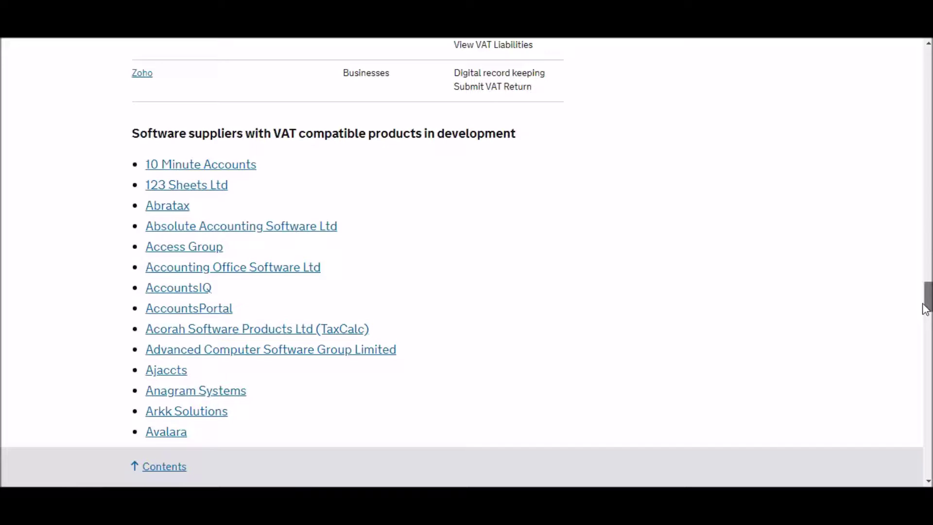
{"action": "left_click_drag", "start_coordinate": [926, 310], "coordinate": [928, 78]}
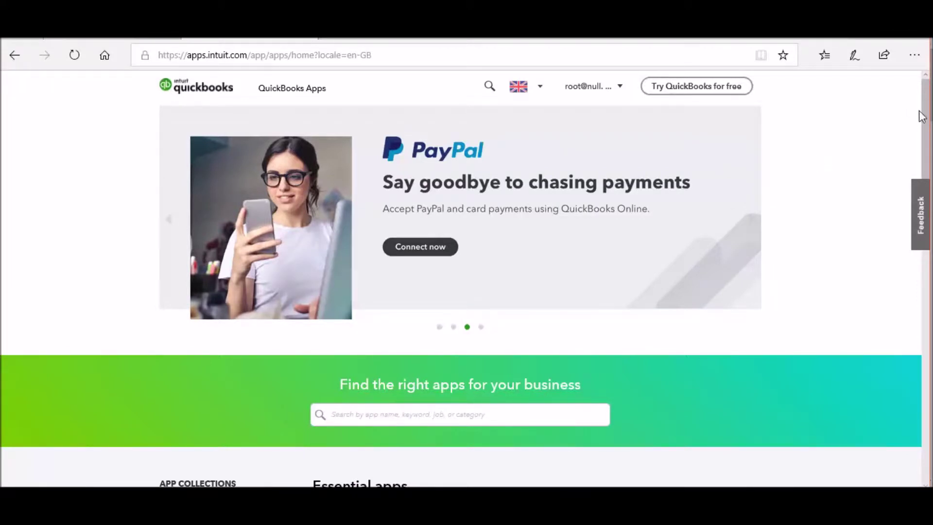
Step: Browse the QuickBooks app store and view the Xero app marketplace's apps for the Manufacturing business type
{"action": "left_click_drag", "start_coordinate": [925, 120], "coordinate": [922, 227]}
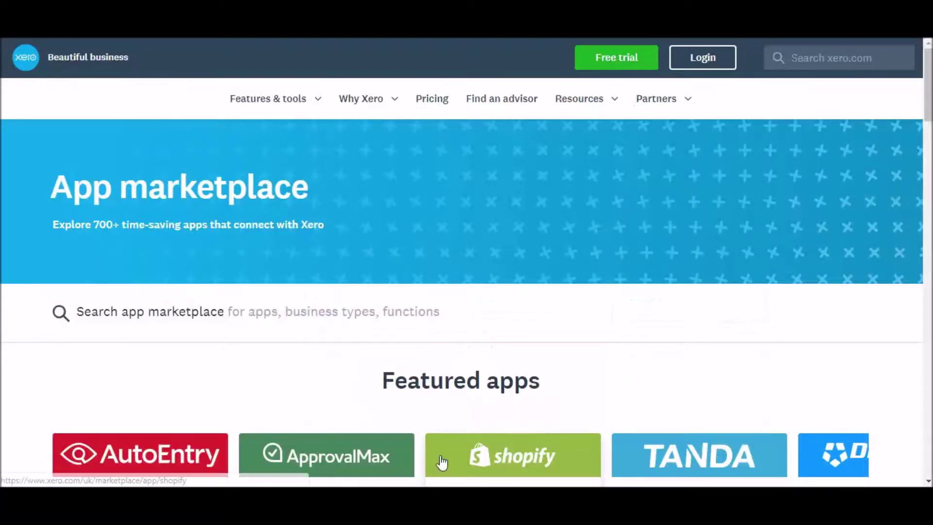
{"action": "left_click_drag", "start_coordinate": [929, 68], "coordinate": [928, 247]}
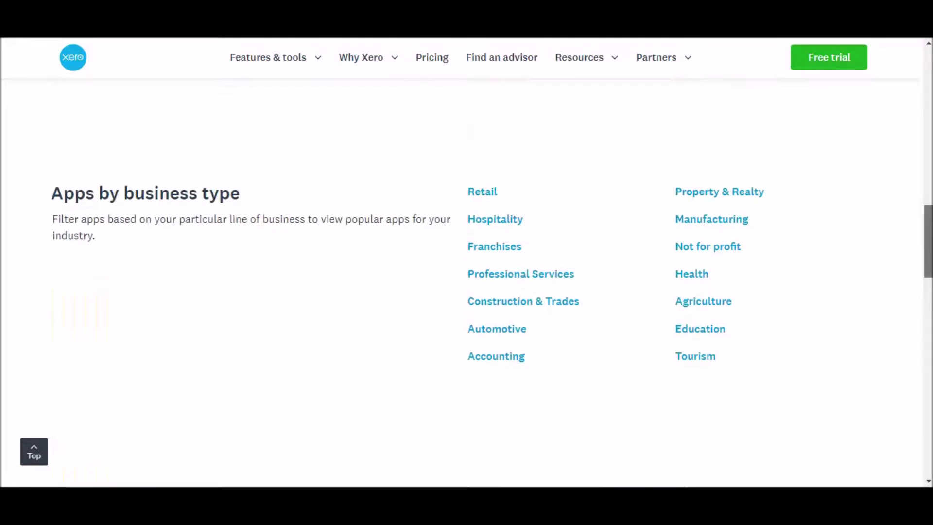
{"action": "left_click", "coordinate": [727, 222]}
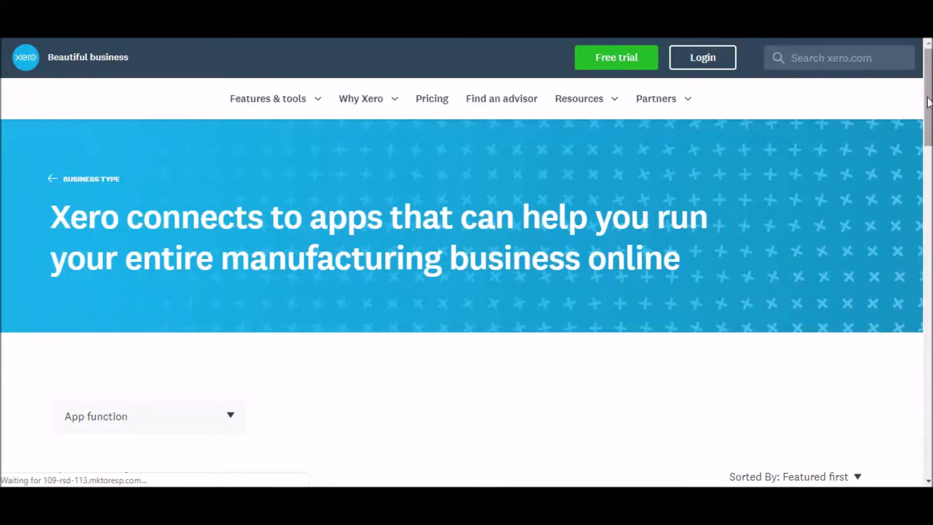
{"action": "mouse_move", "coordinate": [927, 95]}
{"action": "left_mouse_down"}
{"action": "mouse_move", "coordinate": [930, 381]}
{"action": "mouse_move", "coordinate": [930, 97]}
{"action": "left_mouse_up"}
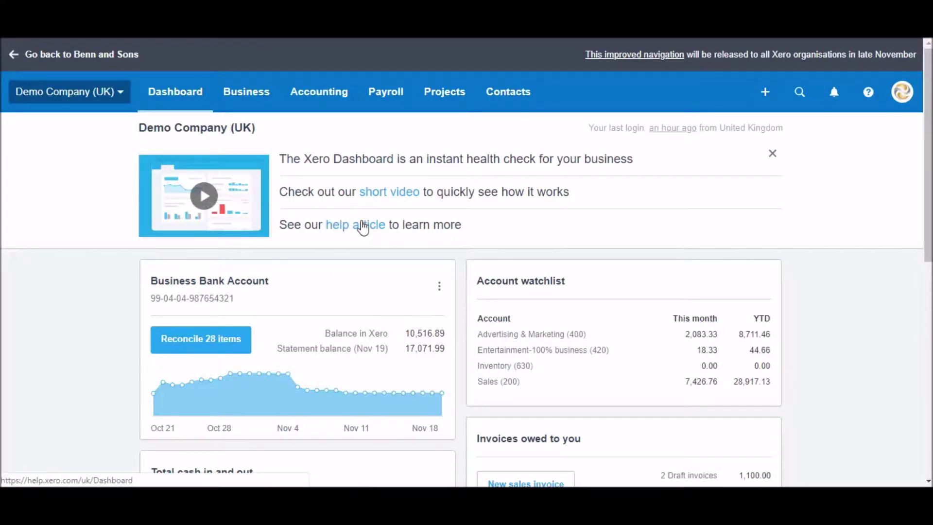
Step: Dismiss the Getting Started guide on the Xero dashboard, bring it back through Help, and dismiss it again
{"action": "left_click", "coordinate": [769, 157]}
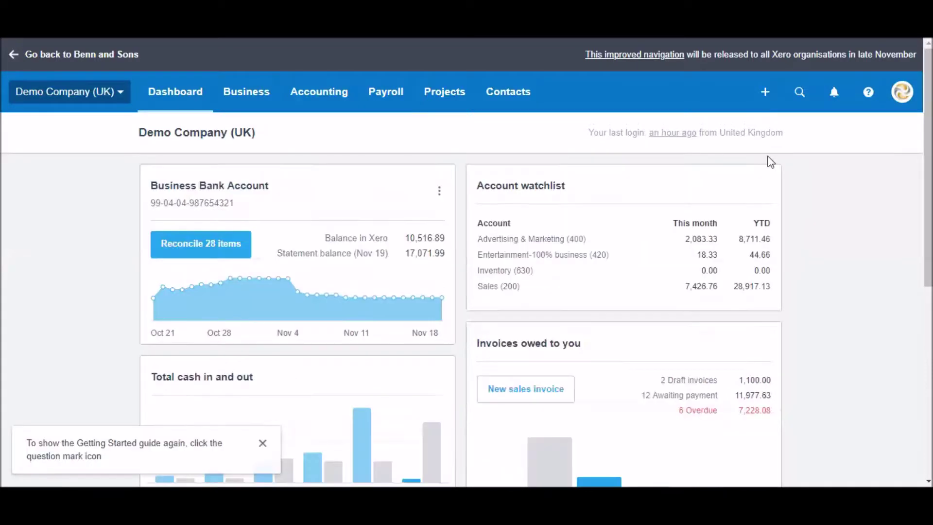
{"action": "left_click", "coordinate": [870, 95]}
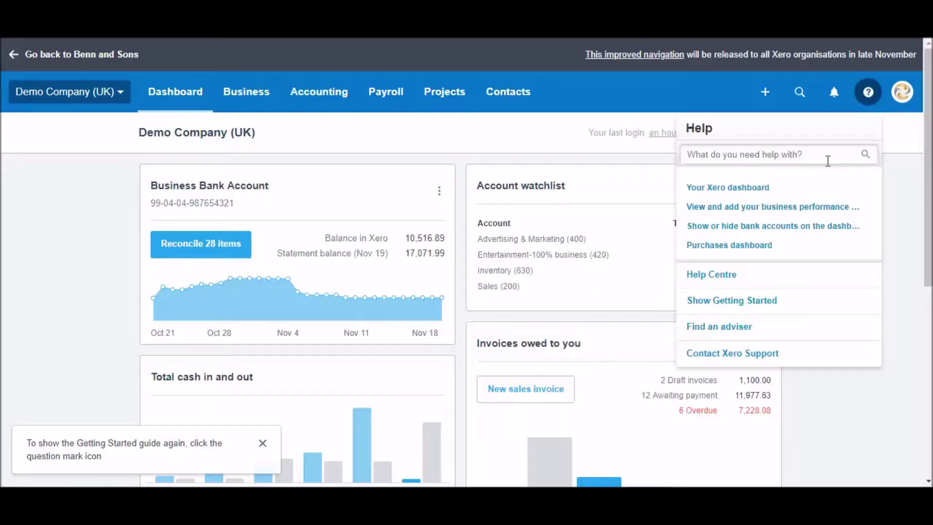
{"action": "left_click", "coordinate": [740, 301]}
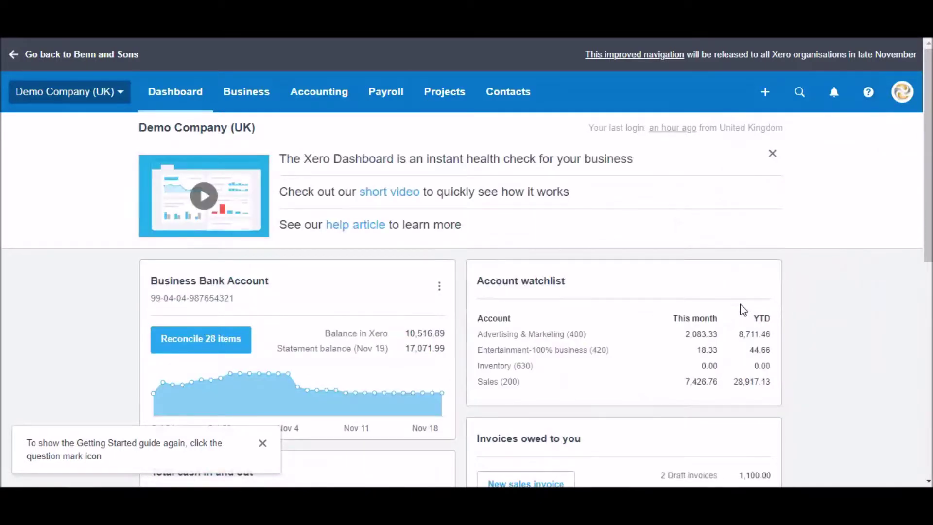
{"action": "left_click", "coordinate": [774, 153]}
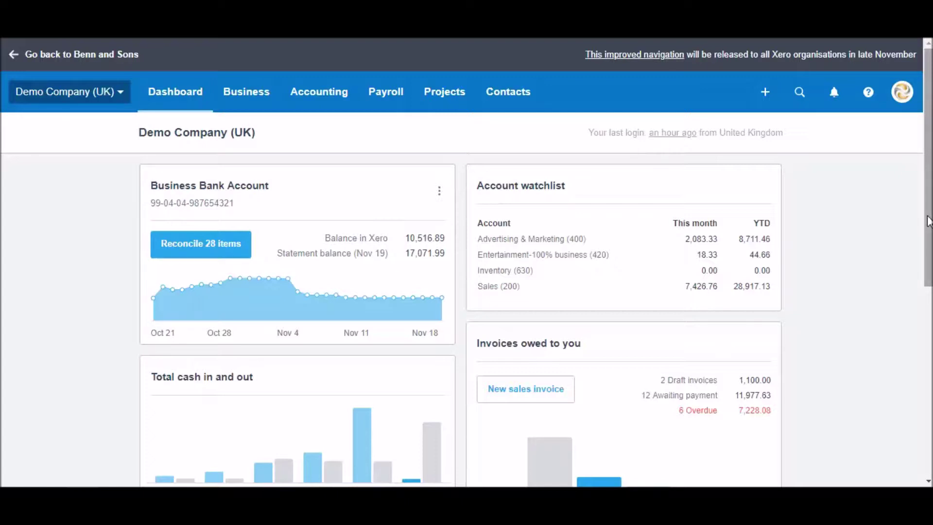
Step: Open the Demo Company dashboard for editing, review which panels can be shown or hidden, and save the layout
{"action": "scroll", "coordinate": [467, 263], "scroll_direction": "down", "scroll_amount": 2}
{"action": "scroll", "coordinate": [467, 263], "scroll_direction": "down", "scroll_amount": 3}
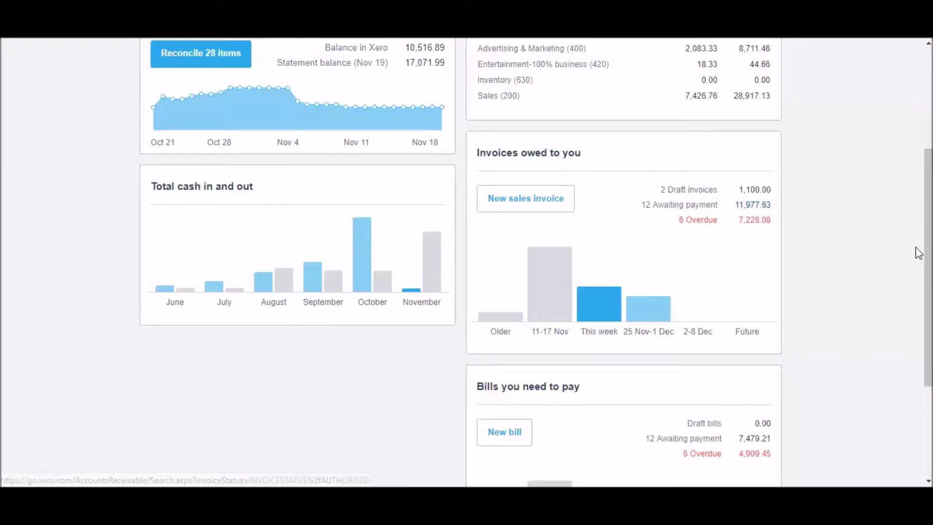
{"action": "left_click_drag", "start_coordinate": [917, 252], "coordinate": [931, 339]}
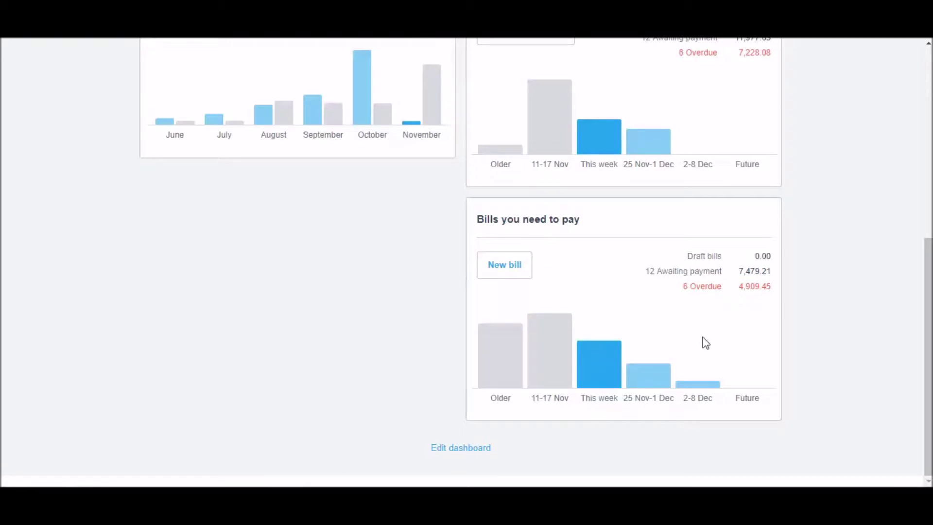
{"action": "left_click", "coordinate": [443, 449]}
{"action": "left_click_drag", "start_coordinate": [504, 334], "coordinate": [276, 96]}
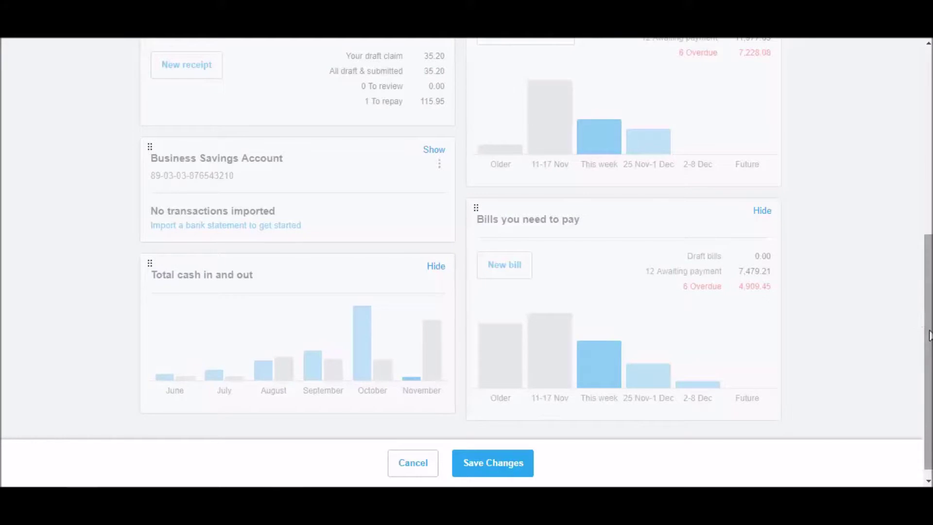
{"action": "left_click_drag", "start_coordinate": [929, 335], "coordinate": [921, 163]}
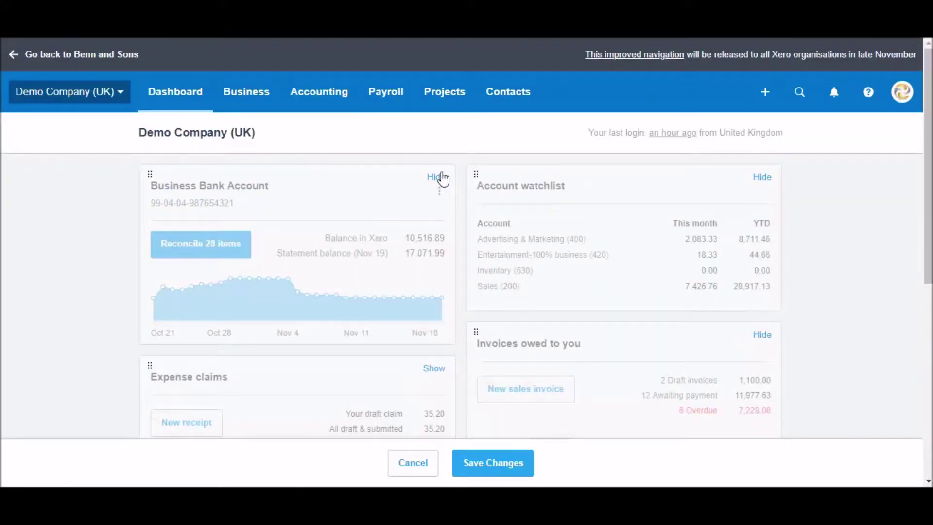
{"action": "left_click", "coordinate": [494, 464]}
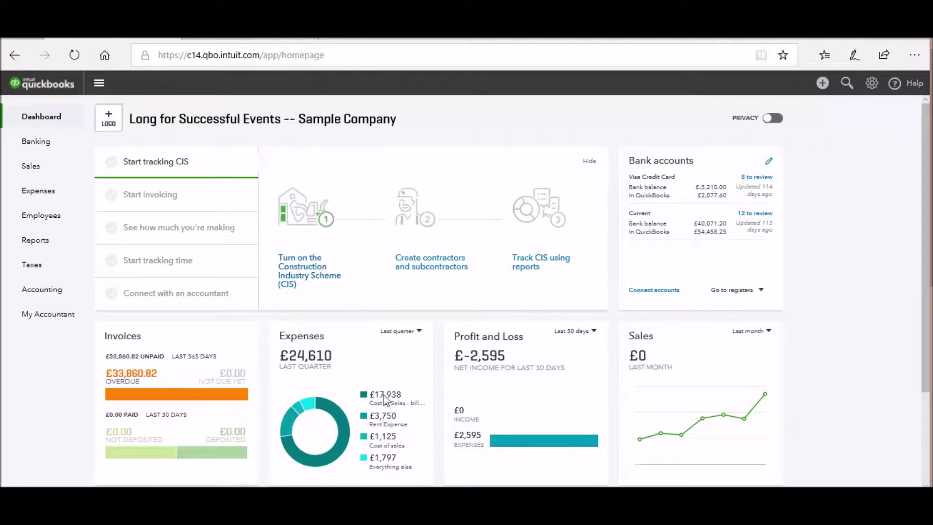
Step: Switch to QuickBooks, hide the setup guide on the sample company's dashboard, and dismiss the tip about resuming setup
{"action": "left_click", "coordinate": [590, 161]}
{"action": "left_click", "coordinate": [654, 117]}
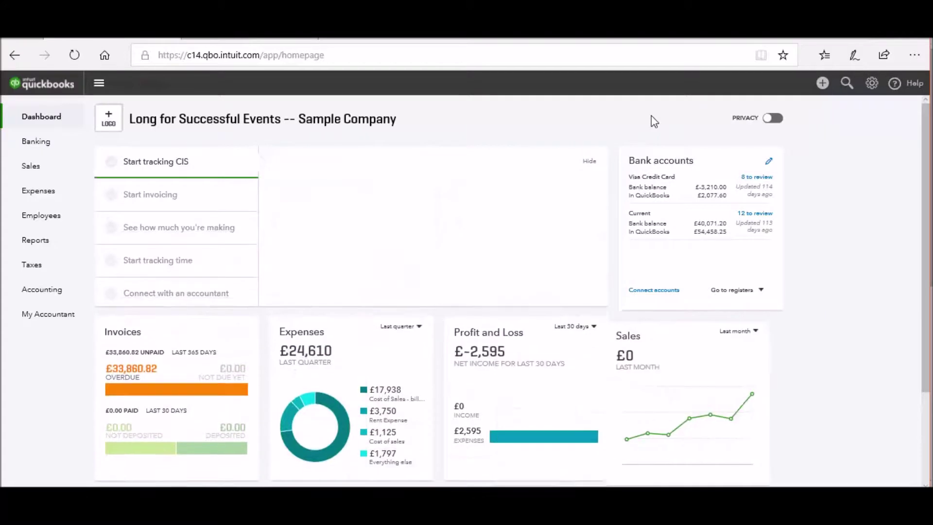
{"action": "left_click", "coordinate": [589, 161]}
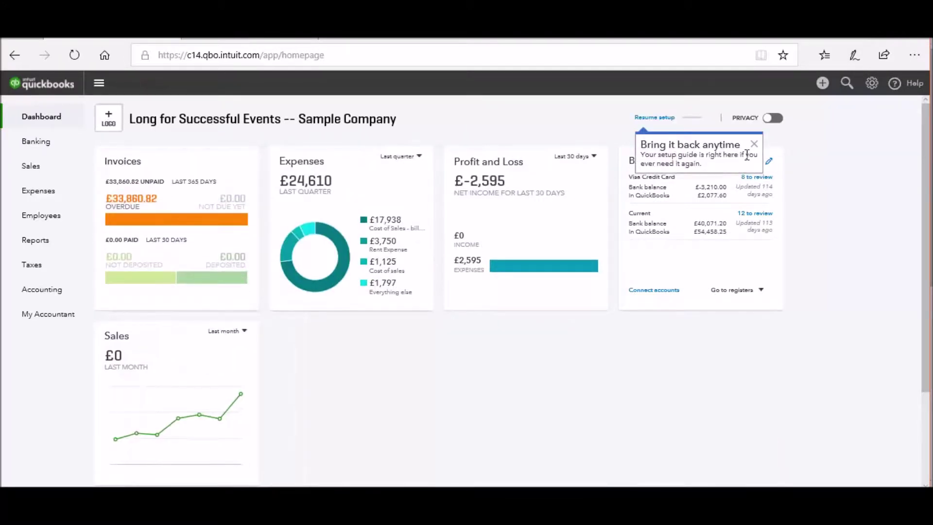
{"action": "left_click", "coordinate": [755, 146]}
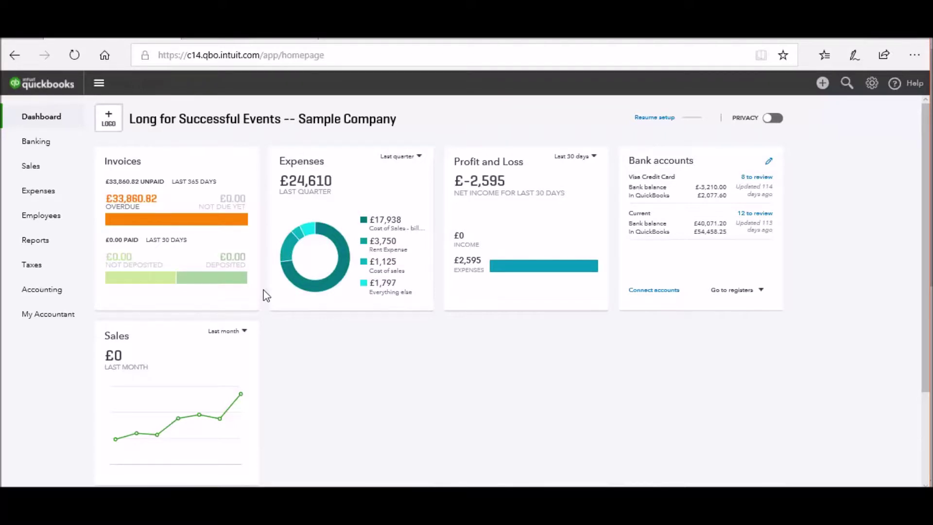
Step: Set the dashboard's Expenses period to This month and the Profit and Loss period to This year
{"action": "left_click", "coordinate": [385, 160]}
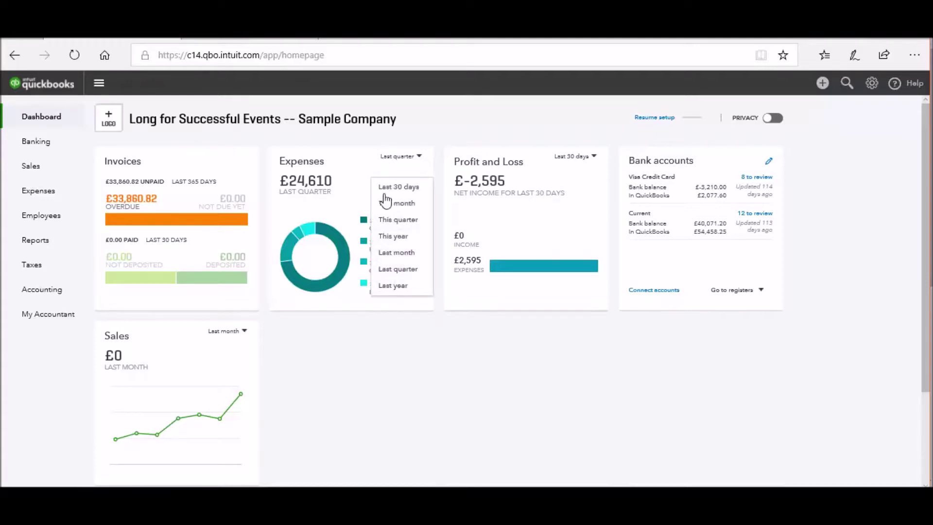
{"action": "left_click", "coordinate": [388, 204]}
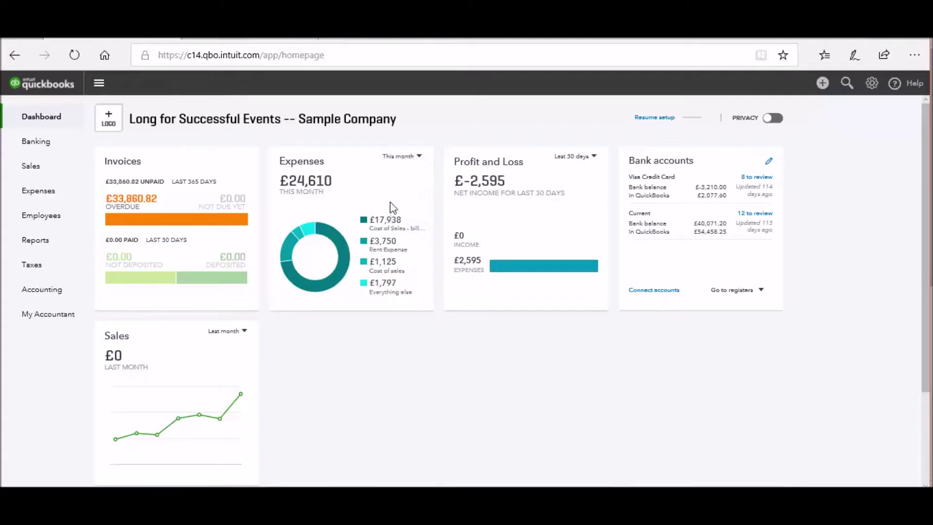
{"action": "left_click", "coordinate": [574, 156]}
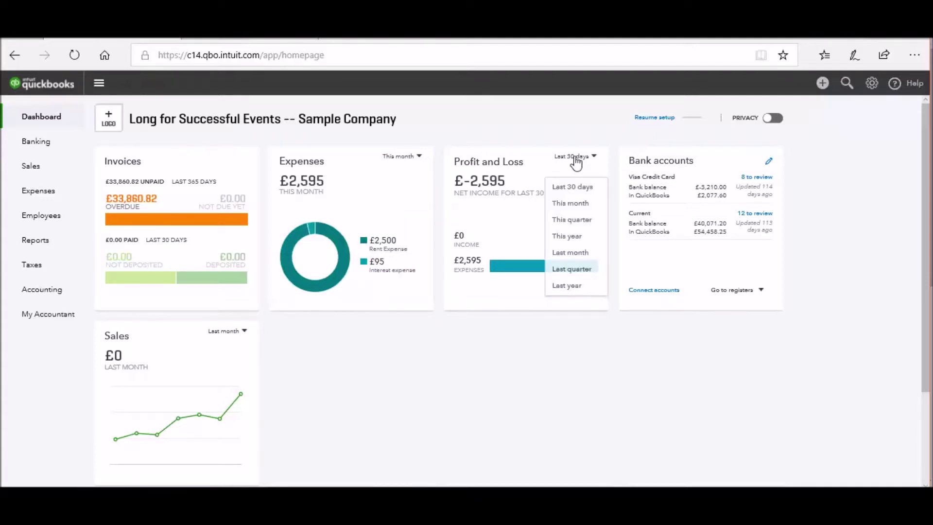
{"action": "left_click", "coordinate": [571, 236]}
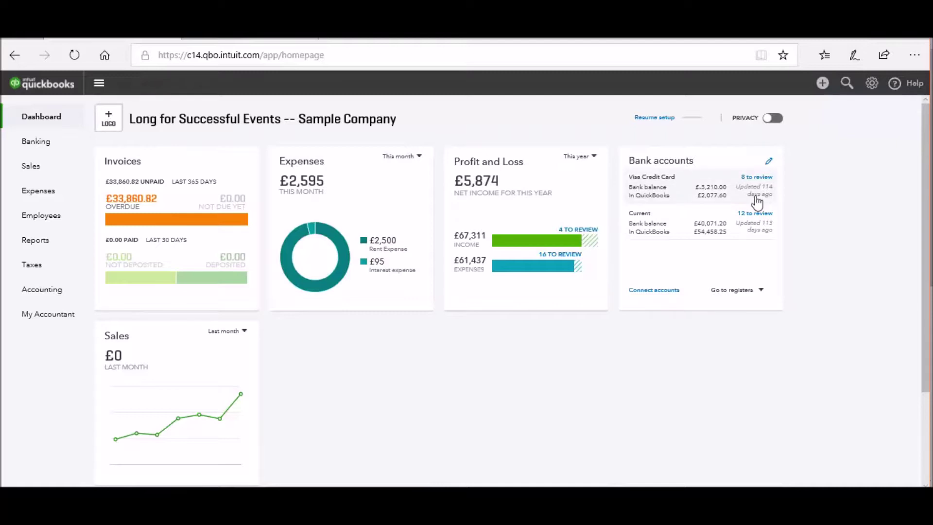
Step: Turn on the dashboard's privacy mode to hide the financial information, and turn it off again
{"action": "left_click", "coordinate": [768, 119]}
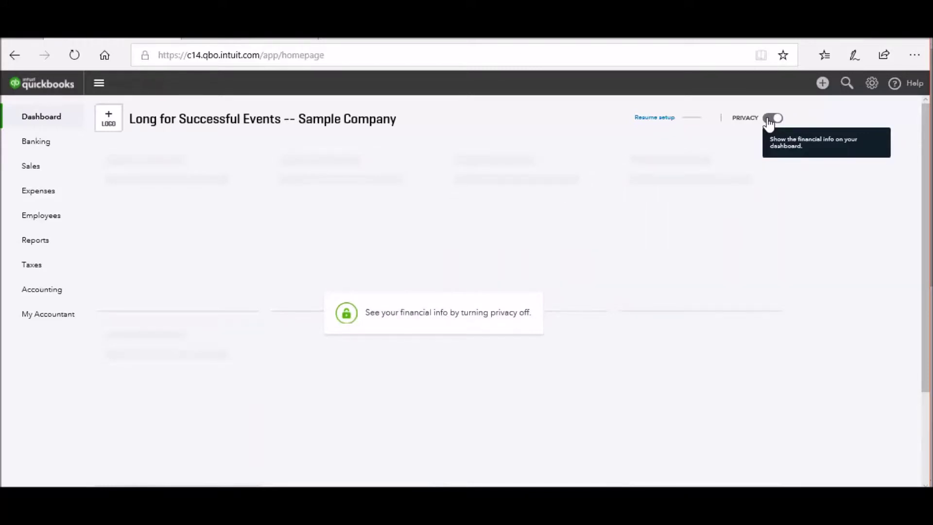
{"action": "left_click", "coordinate": [769, 121]}
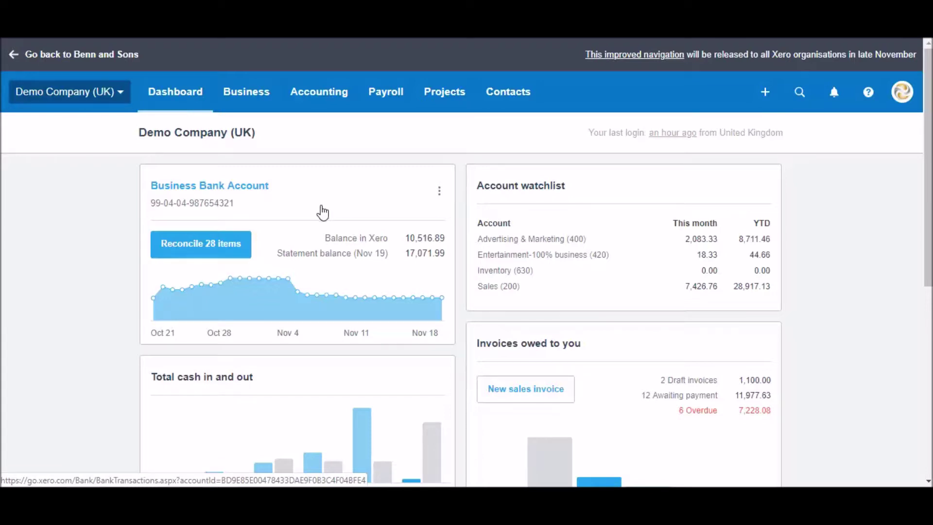
Step: Switch to Xero and review the functions offered under Business, Accounting, Payroll, Projects and Contacts
{"action": "left_click", "coordinate": [237, 101]}
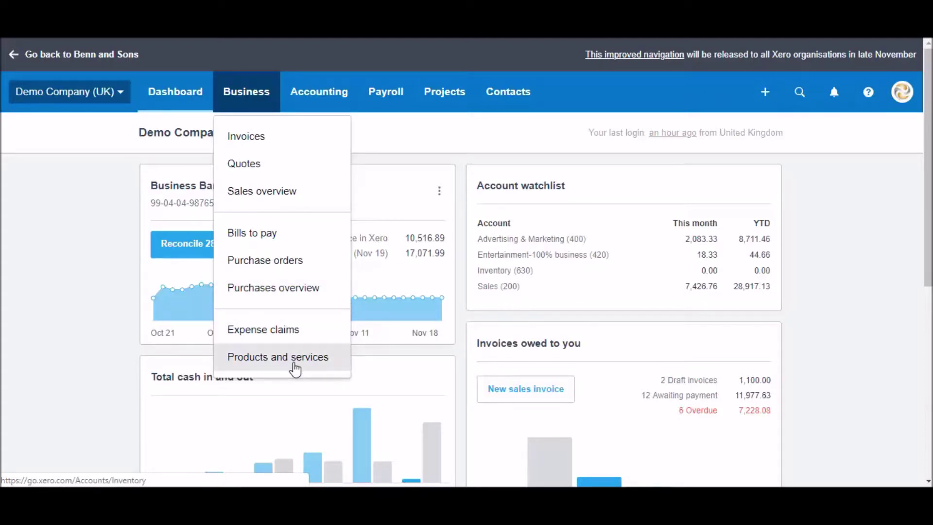
{"action": "left_click", "coordinate": [319, 92]}
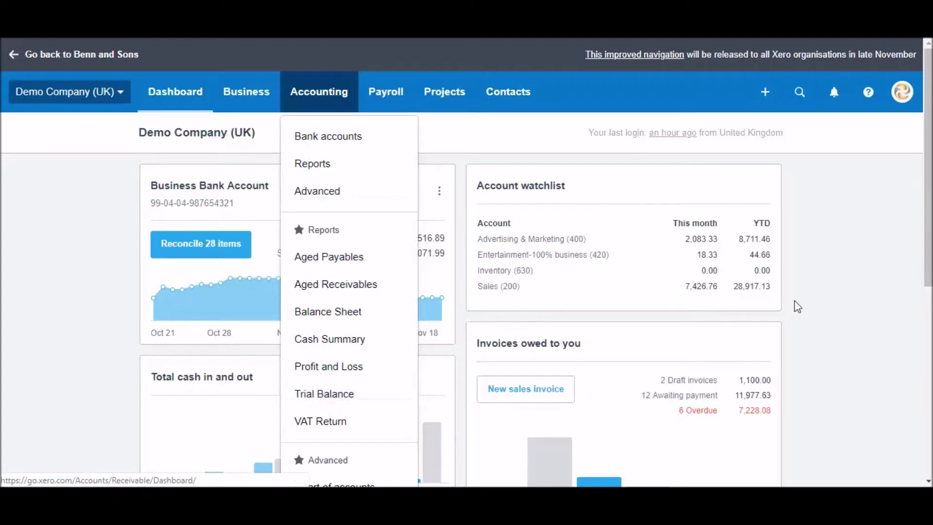
{"action": "scroll", "coordinate": [404, 366], "scroll_direction": "down", "scroll_amount": 3}
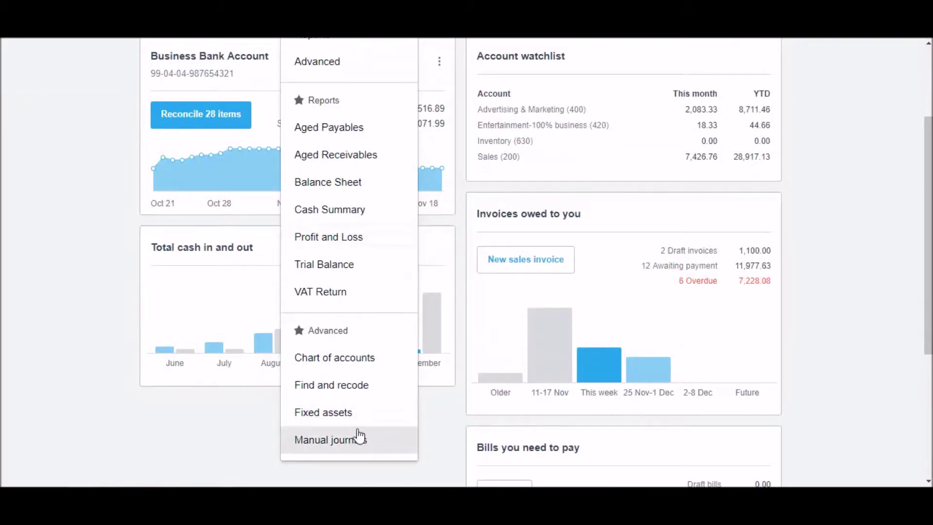
{"action": "scroll", "coordinate": [931, 237], "scroll_direction": "up", "scroll_amount": 3}
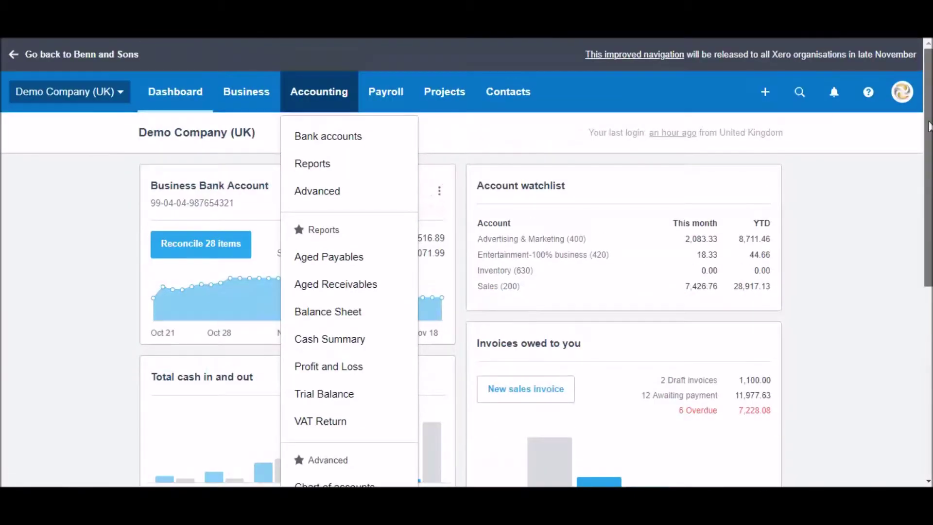
{"action": "left_click", "coordinate": [394, 96]}
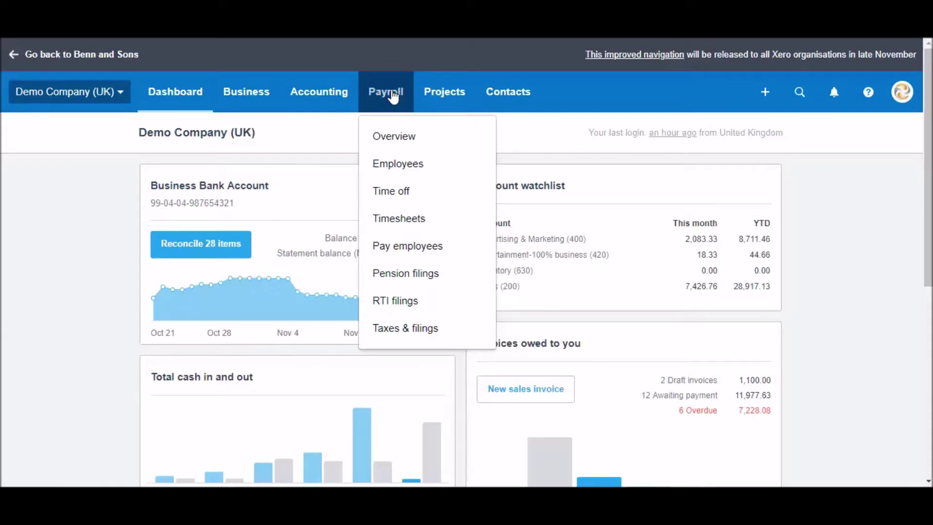
{"action": "left_click", "coordinate": [441, 97]}
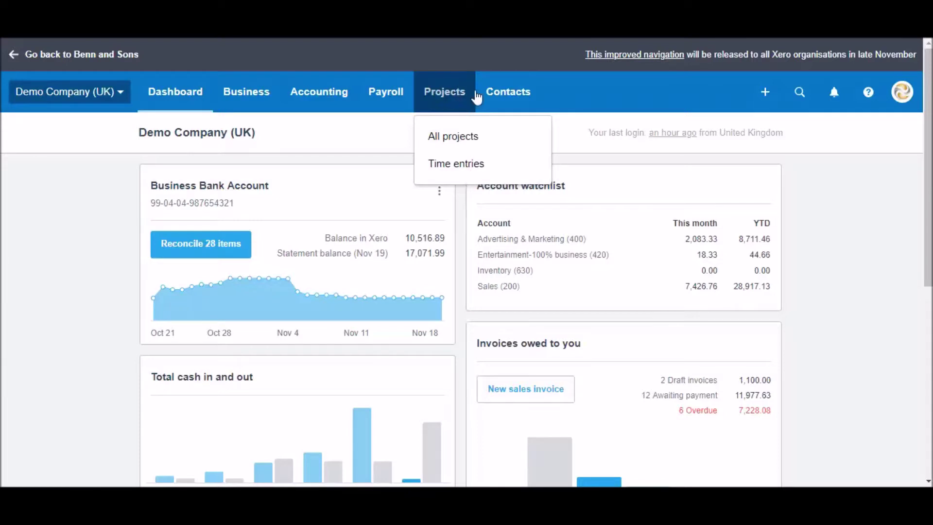
{"action": "left_click", "coordinate": [501, 96]}
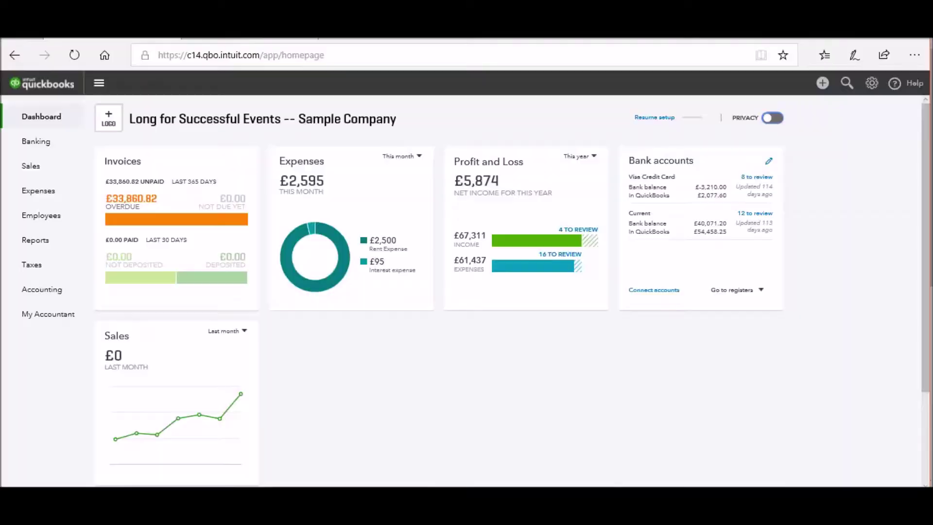
Step: Switch to QuickBooks and review the functions offered under Banking, Sales, Expenses and Accounting
{"action": "mouse_move", "coordinate": [23, 149]}
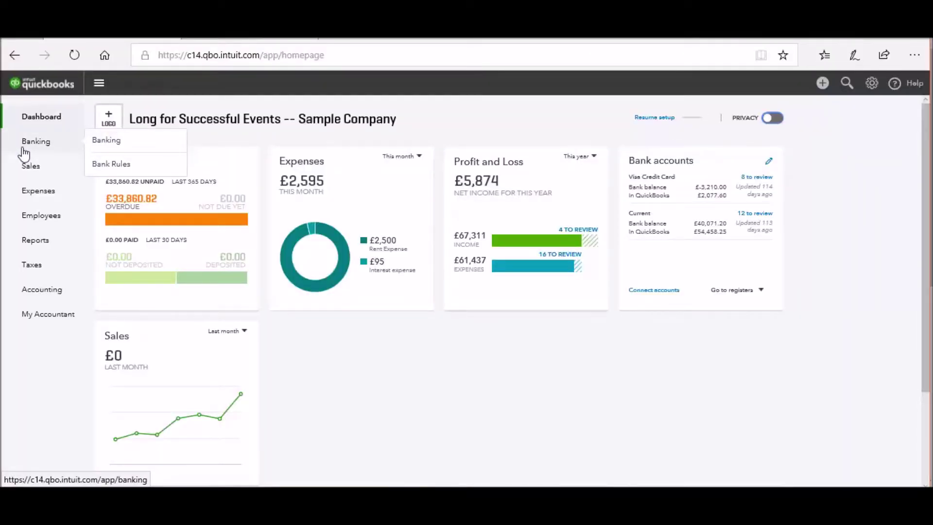
{"action": "mouse_move", "coordinate": [28, 174]}
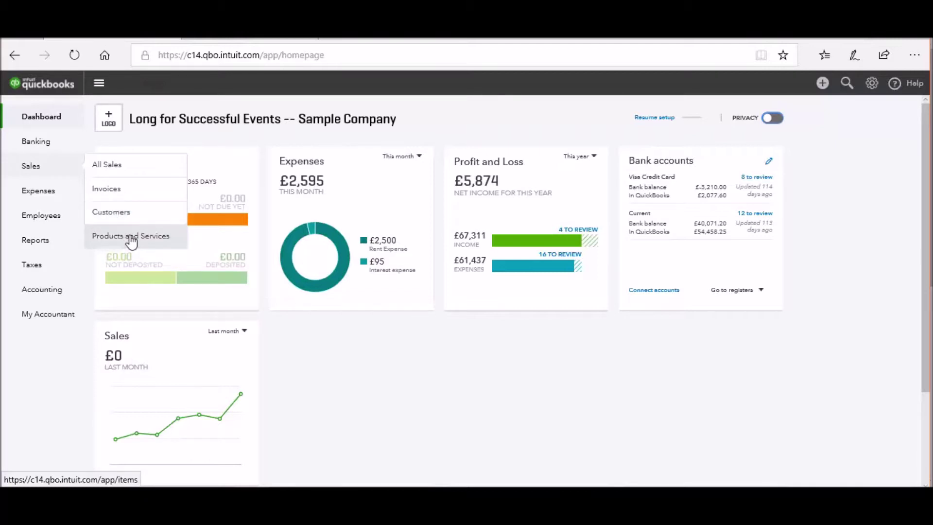
{"action": "mouse_move", "coordinate": [51, 199]}
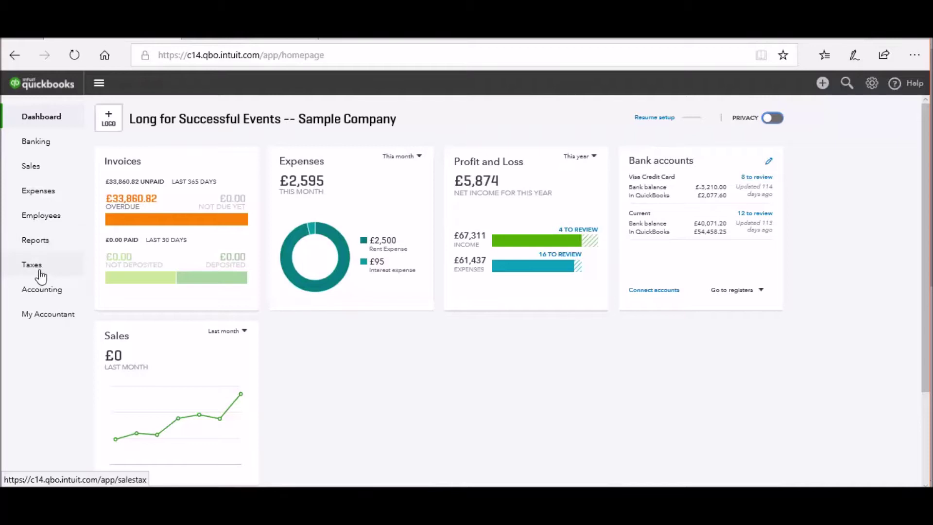
{"action": "mouse_move", "coordinate": [46, 295]}
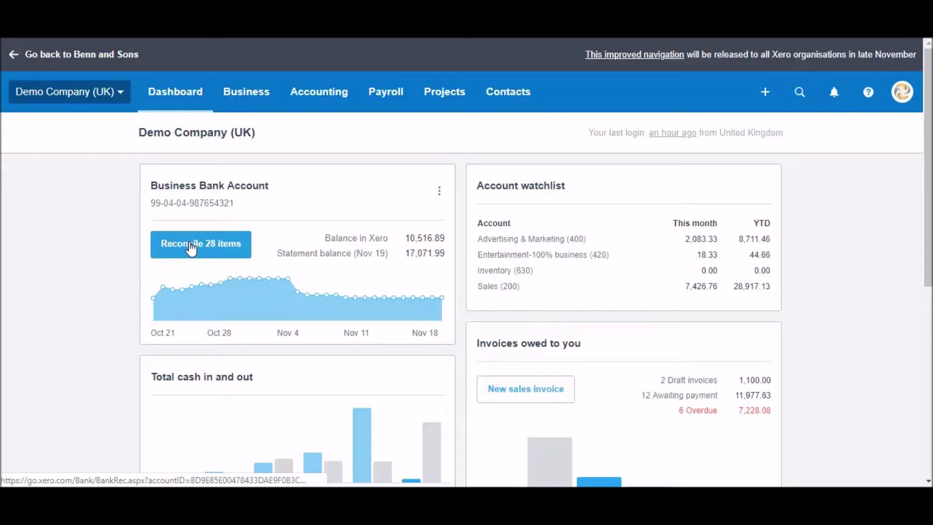
Step: Switch to Xero, view the bank accounts list and start reconciling the Business Bank Account
{"action": "left_click", "coordinate": [319, 90]}
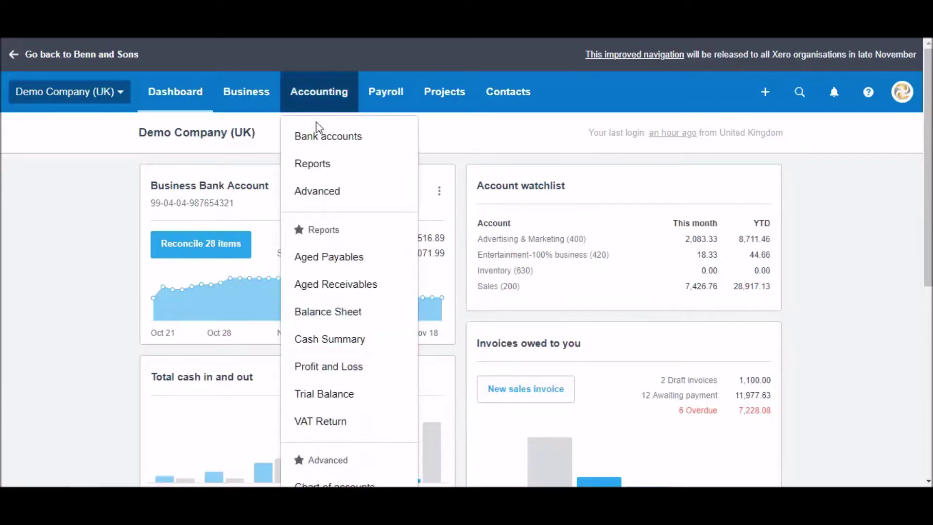
{"action": "left_click", "coordinate": [318, 140]}
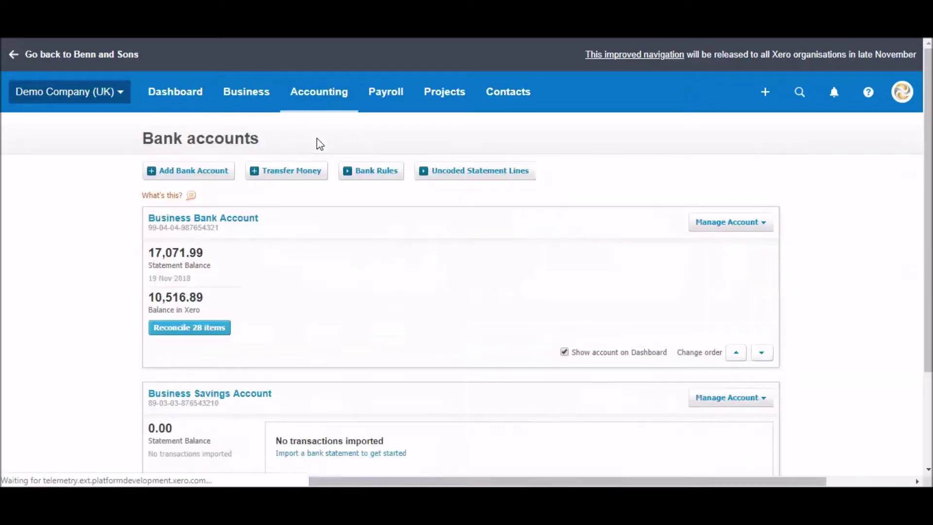
{"action": "left_click_drag", "start_coordinate": [929, 99], "coordinate": [931, 244]}
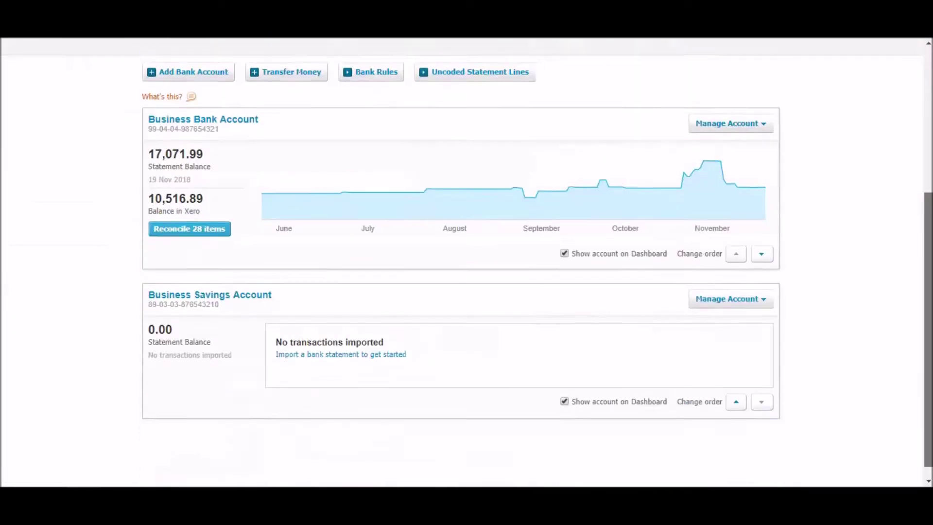
{"action": "left_click", "coordinate": [194, 228]}
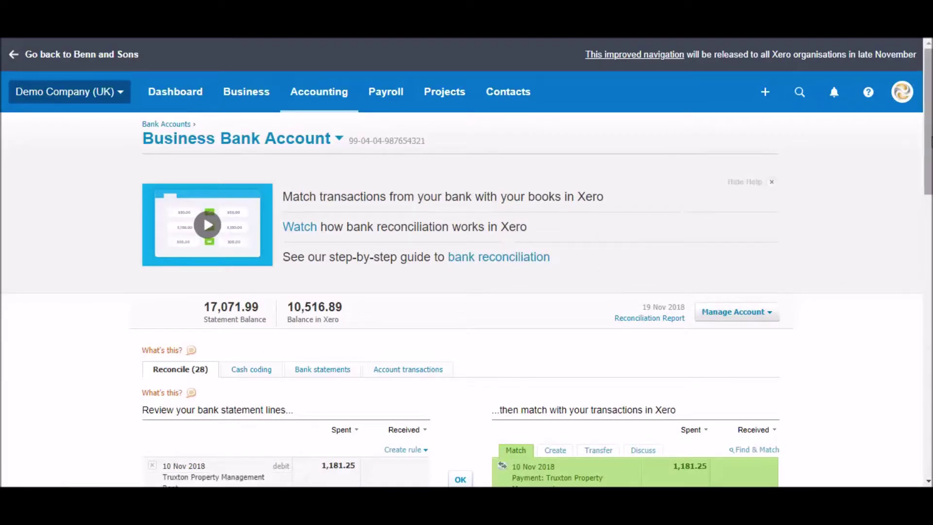
Step: Reconcile the Truxton Property Management rent and Ridgeway University INV-0035 statement lines with their suggested matches
{"action": "left_click_drag", "start_coordinate": [930, 139], "coordinate": [932, 201]}
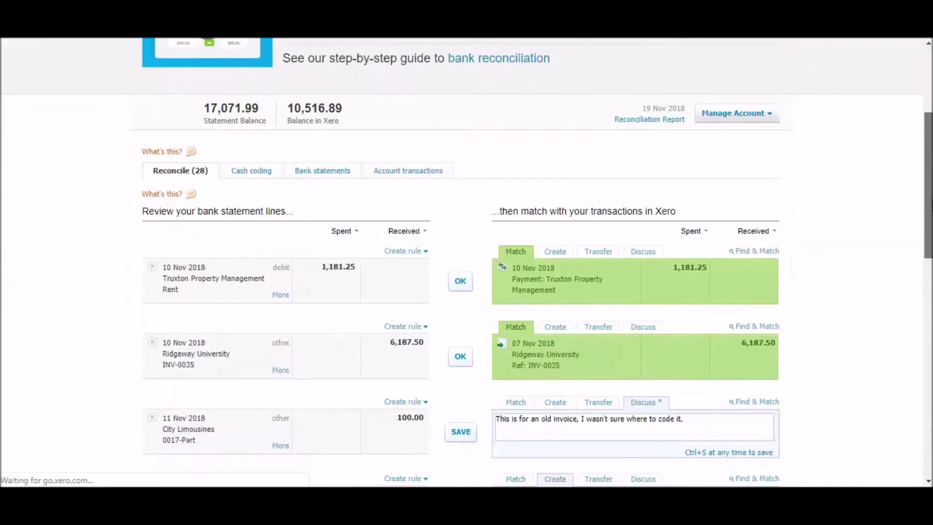
{"action": "scroll", "coordinate": [358, 326], "scroll_direction": "down", "scroll_amount": 2}
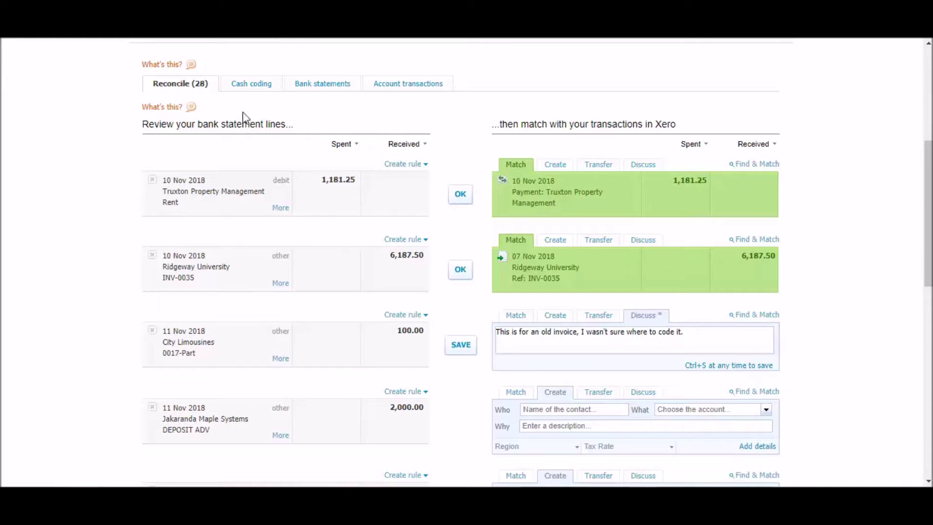
{"action": "left_click", "coordinate": [461, 195]}
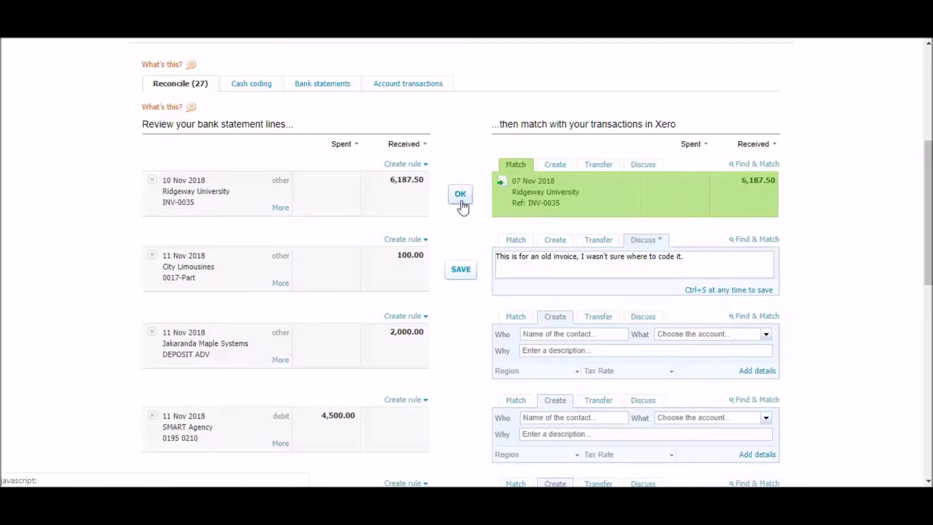
{"action": "left_click", "coordinate": [462, 203]}
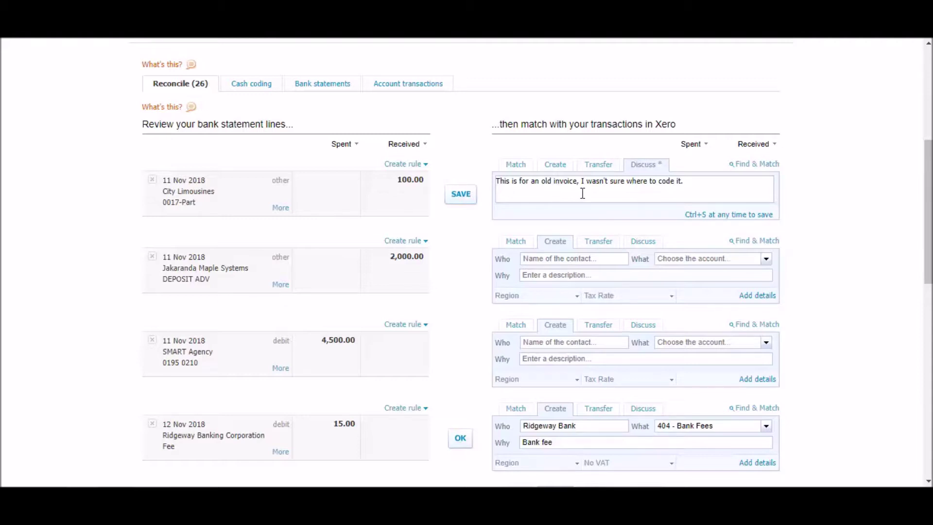
Step: Examine the remaining unreconciled statement lines, their create and rule suggestions, and the Suggest previous entries option
{"action": "scroll", "coordinate": [583, 193], "scroll_direction": "down", "scroll_amount": 5}
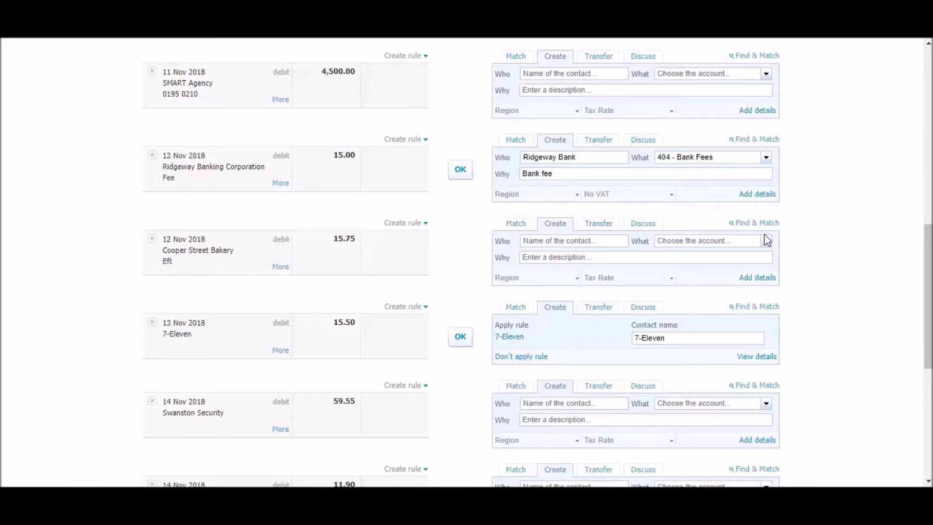
{"action": "left_click_drag", "start_coordinate": [929, 265], "coordinate": [928, 373]}
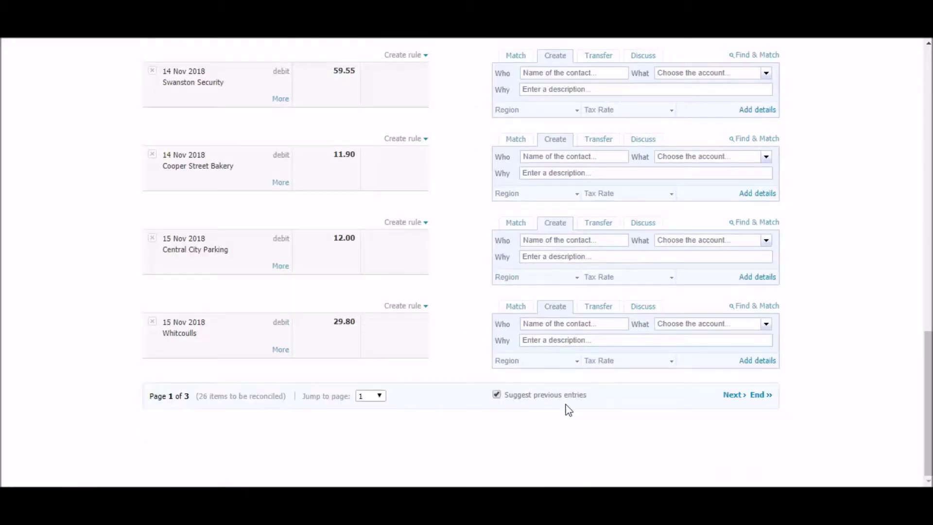
{"action": "left_click_drag", "start_coordinate": [929, 357], "coordinate": [928, 276]}
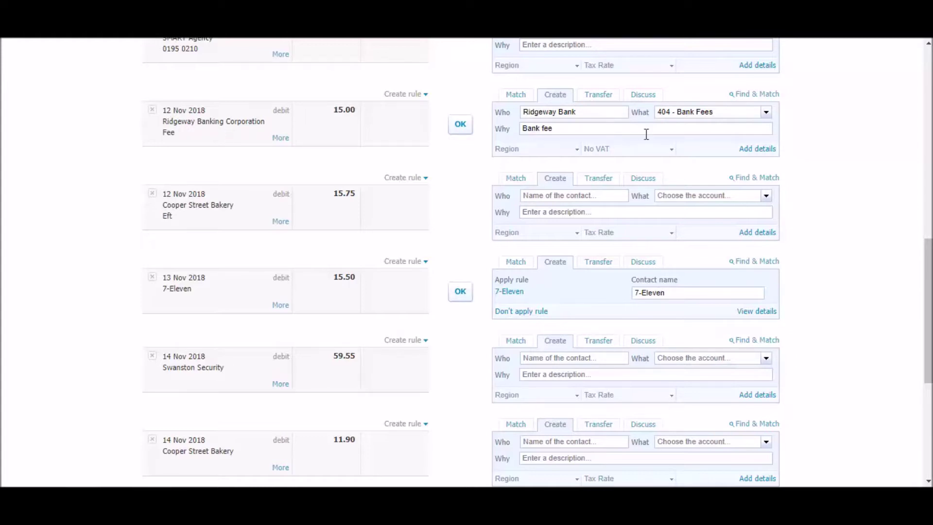
{"action": "scroll", "coordinate": [928, 311], "scroll_direction": "down", "scroll_amount": 5}
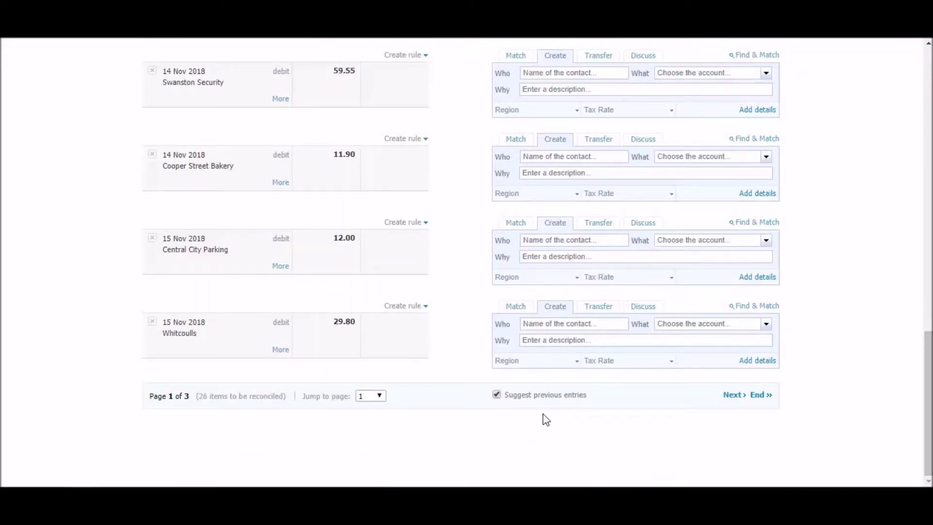
{"action": "left_click", "coordinate": [496, 394]}
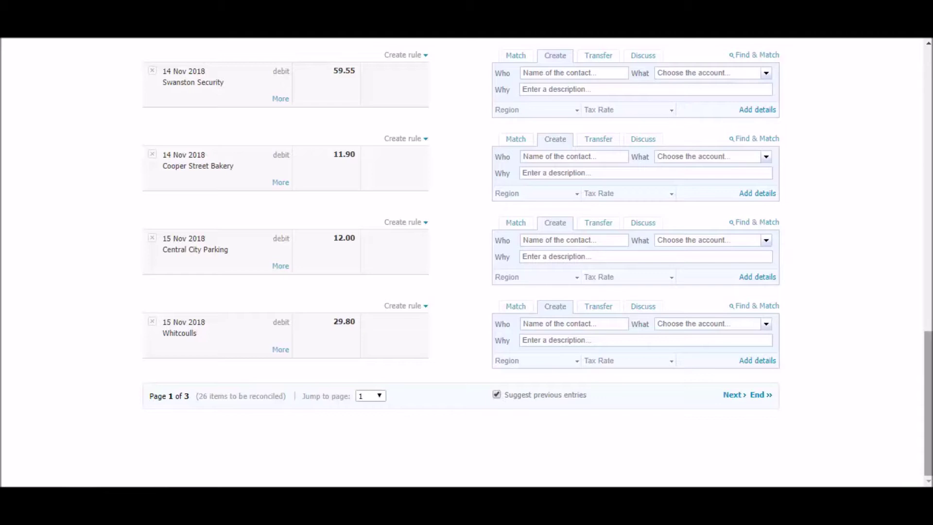
{"action": "scroll", "coordinate": [929, 294], "scroll_direction": "up", "scroll_amount": 5}
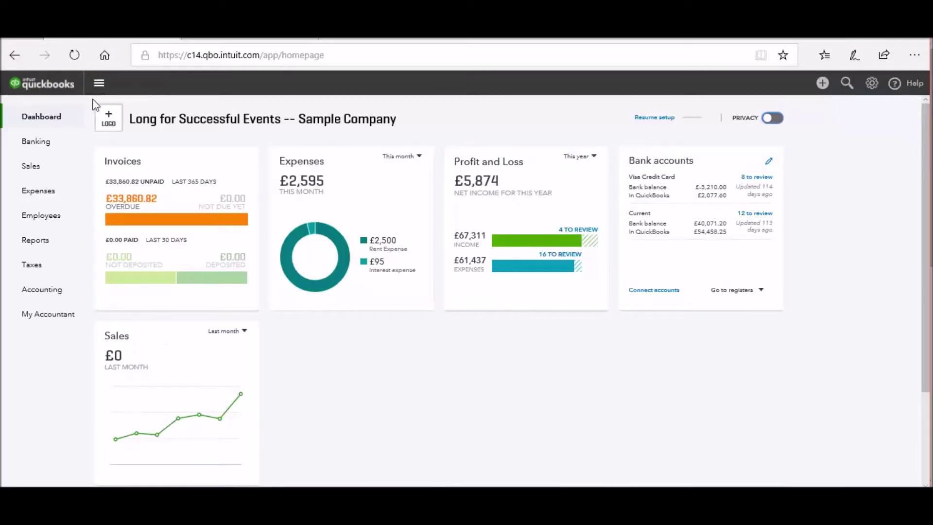
Step: Switch to QuickBooks and match the recognised £245.80 Visa Credit Card transaction of 17/06/2018 to its found expense record
{"action": "mouse_move", "coordinate": [61, 145]}
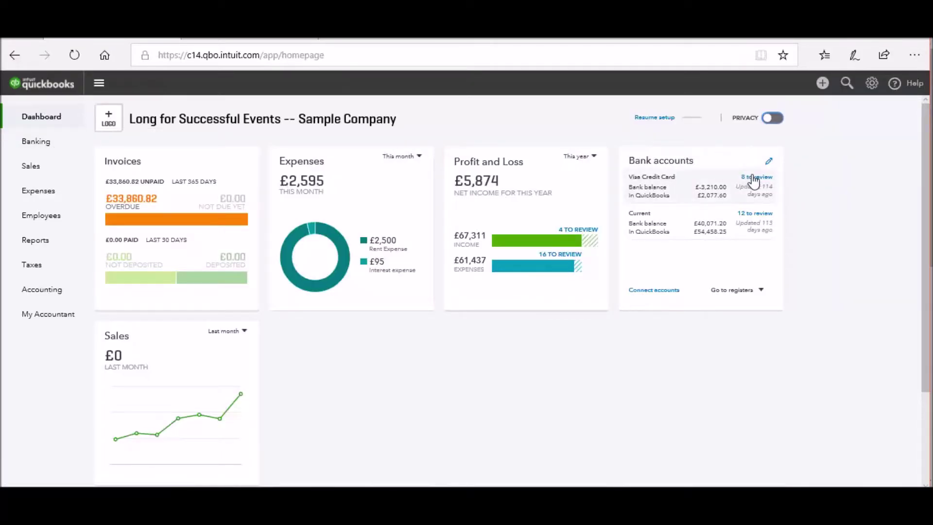
{"action": "left_click", "coordinate": [36, 145]}
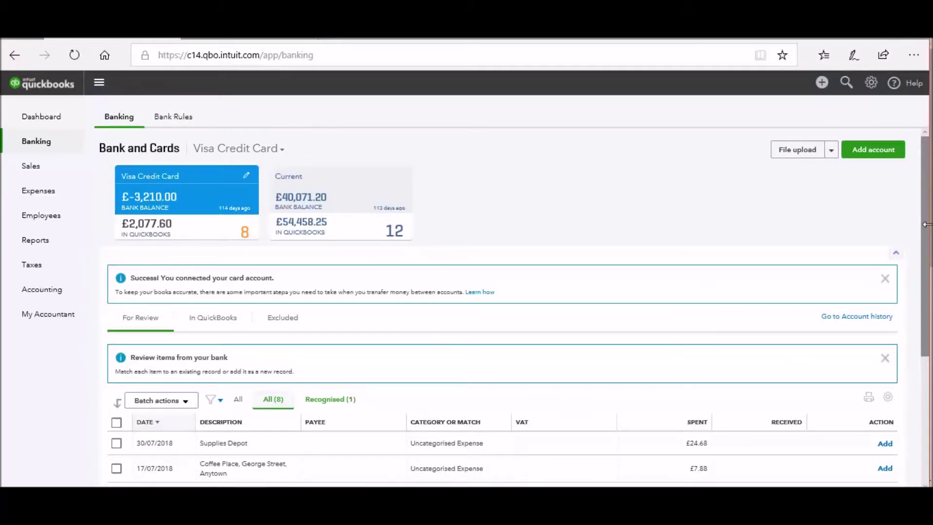
{"action": "scroll", "coordinate": [647, 329], "scroll_direction": "down", "scroll_amount": 3}
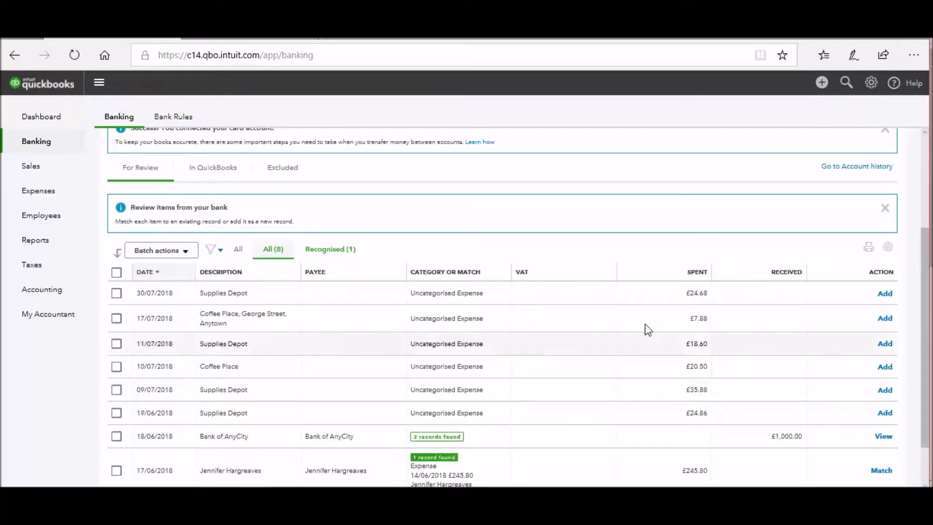
{"action": "left_click", "coordinate": [325, 249]}
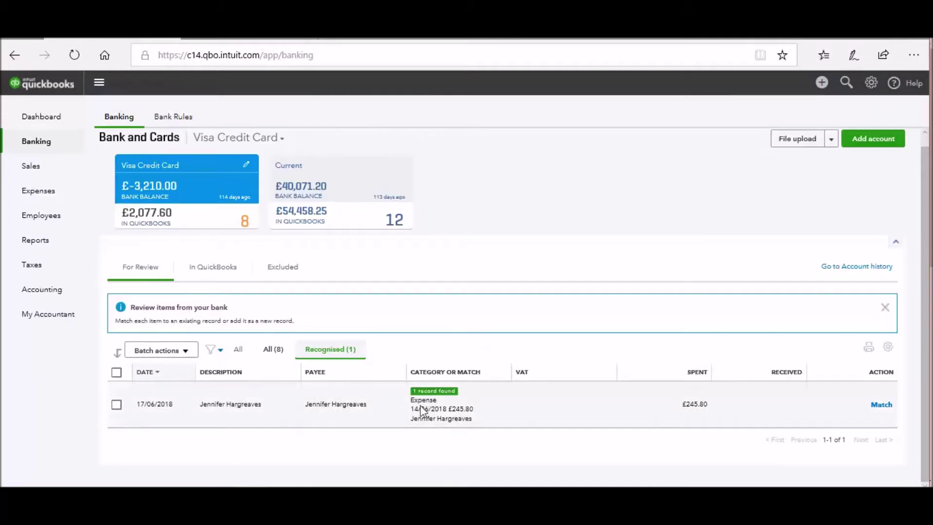
{"action": "left_click", "coordinate": [881, 406]}
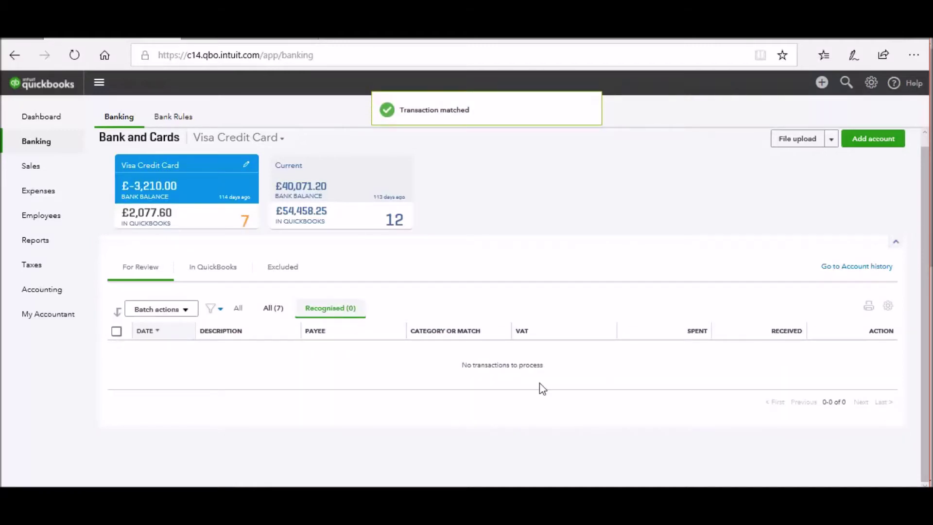
Step: Examine the add and find-match options for the 30/07/2018 Supplies Depot transaction in the full review list, and close its details
{"action": "left_click", "coordinate": [267, 313]}
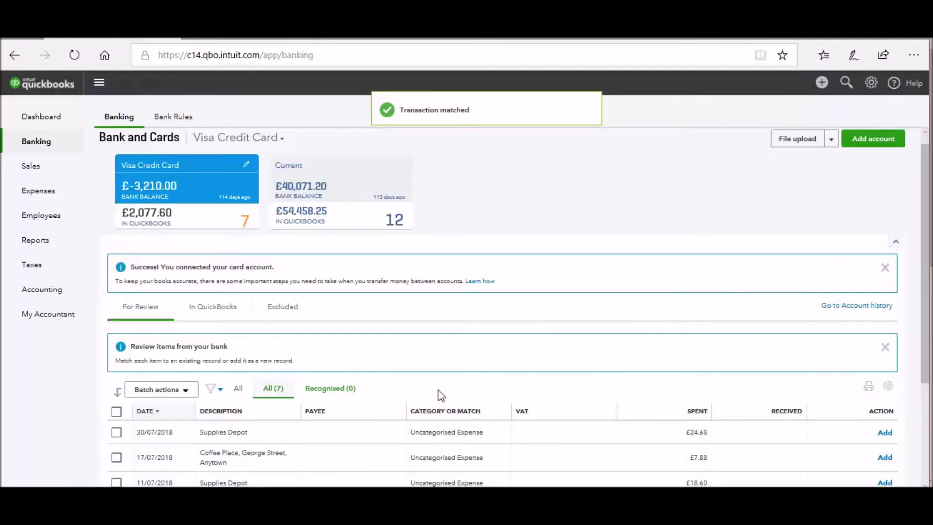
{"action": "scroll", "coordinate": [925, 238], "scroll_direction": "down", "scroll_amount": 3}
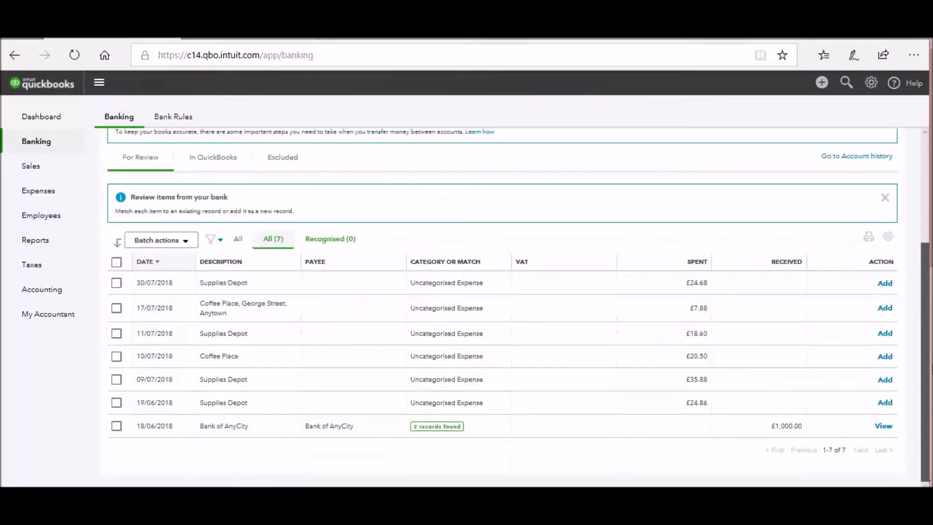
{"action": "left_click", "coordinate": [475, 294]}
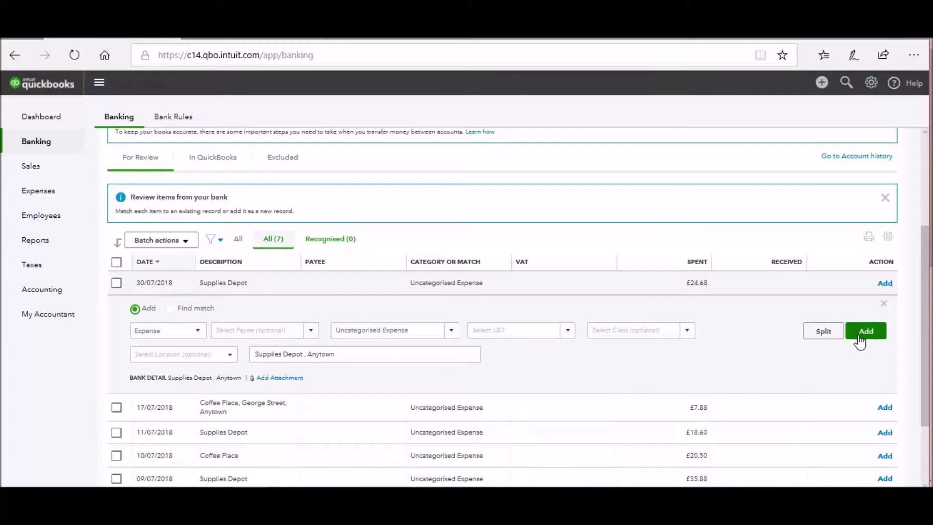
{"action": "left_click", "coordinate": [195, 310]}
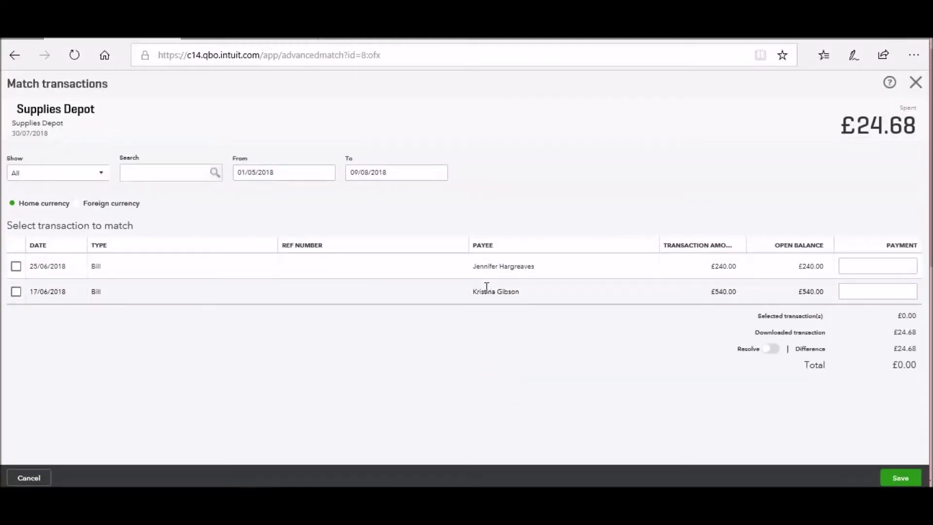
{"action": "left_click", "coordinate": [916, 83]}
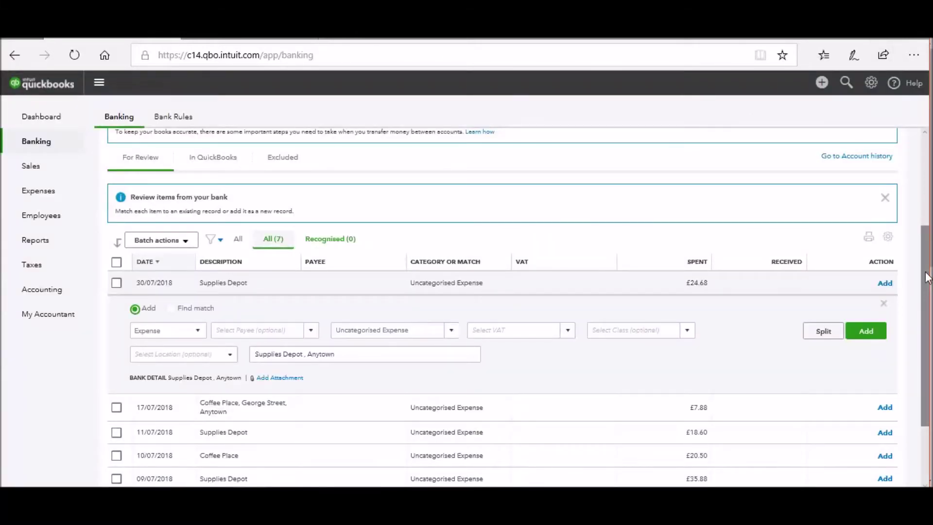
{"action": "scroll", "coordinate": [924, 188], "scroll_direction": "up", "scroll_amount": 3}
{"action": "left_click_drag", "start_coordinate": [922, 192], "coordinate": [929, 360]}
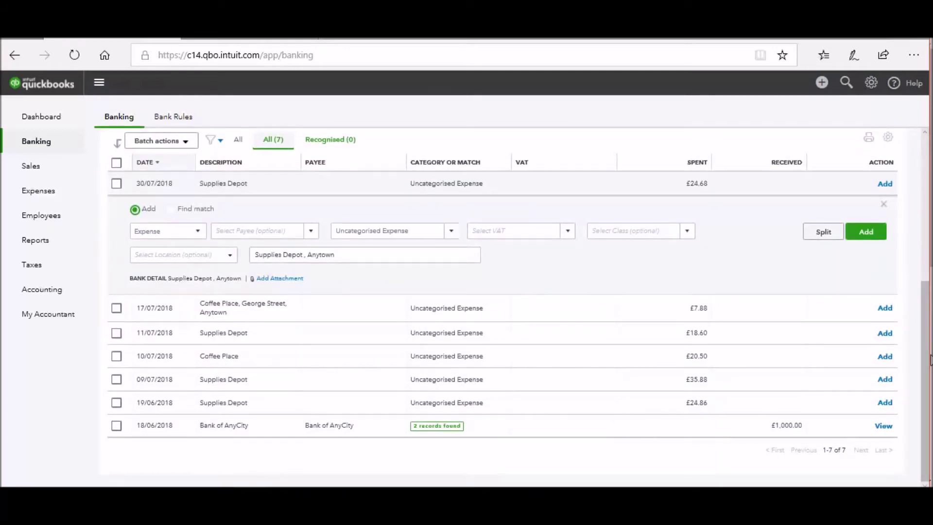
{"action": "left_click", "coordinate": [883, 204]}
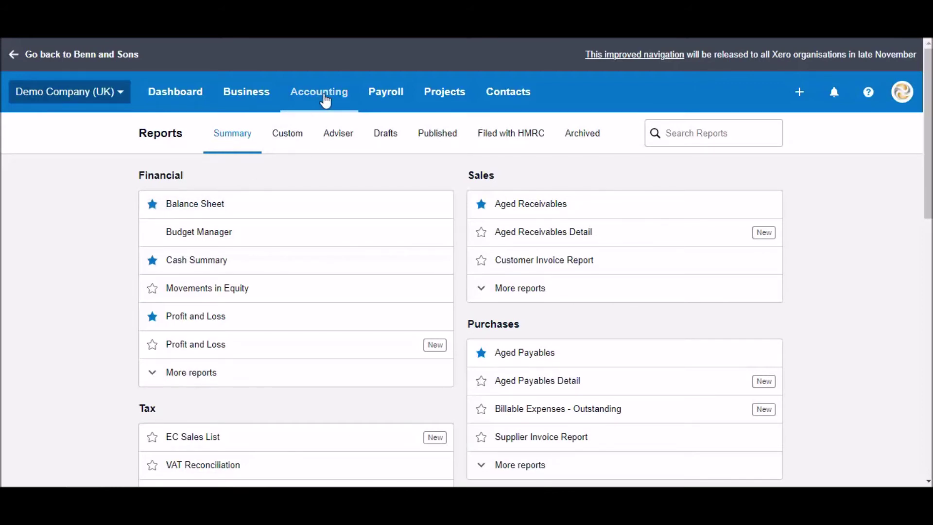
Step: In Xero's reports summary, remove Balance Sheet from the favourites and open the Profit and Loss report marked New
{"action": "left_click", "coordinate": [152, 203]}
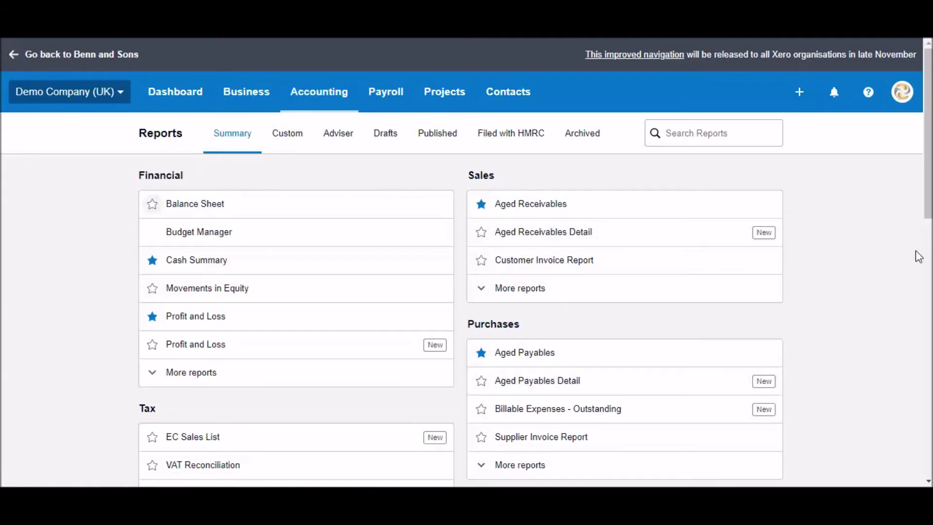
{"action": "left_click_drag", "start_coordinate": [930, 112], "coordinate": [932, 165]}
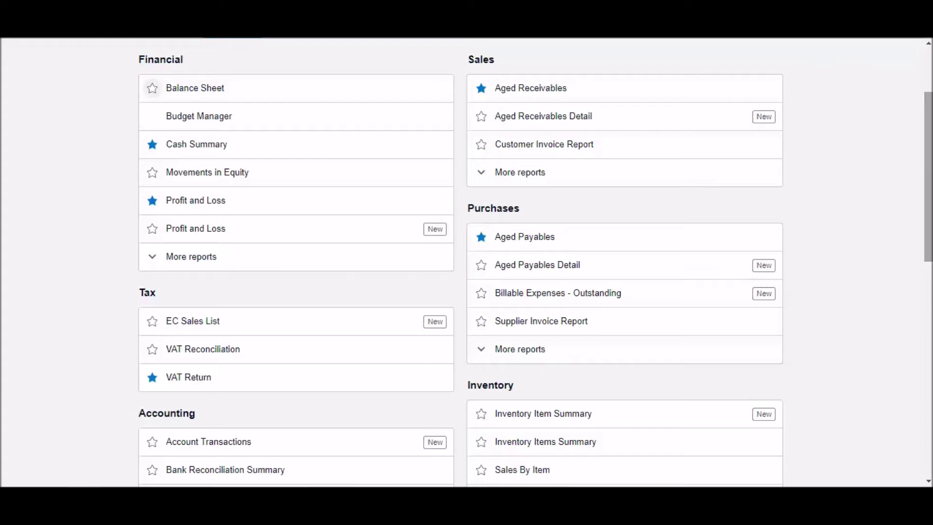
{"action": "left_click", "coordinate": [369, 236]}
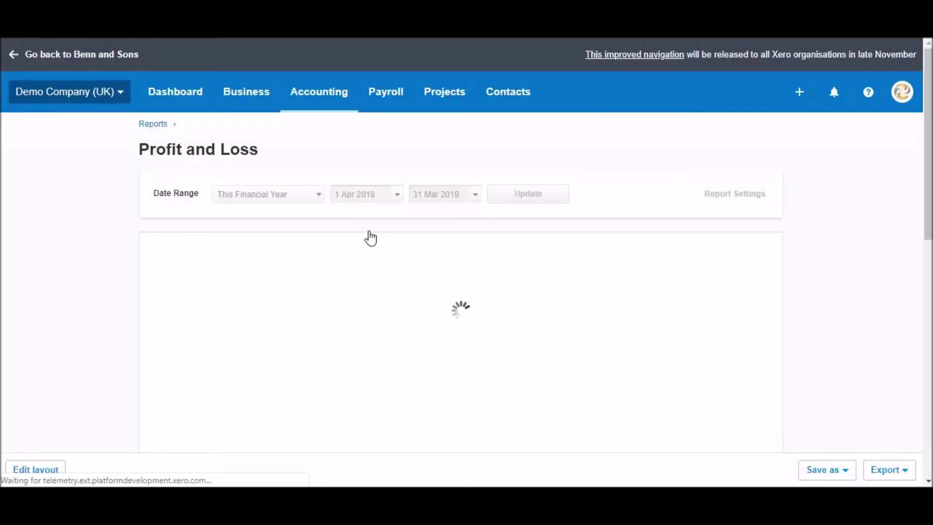
Step: Check the Region filter options in the report settings, and update the Profit and Loss to This Month compared with 6 previous periods
{"action": "left_click", "coordinate": [716, 194]}
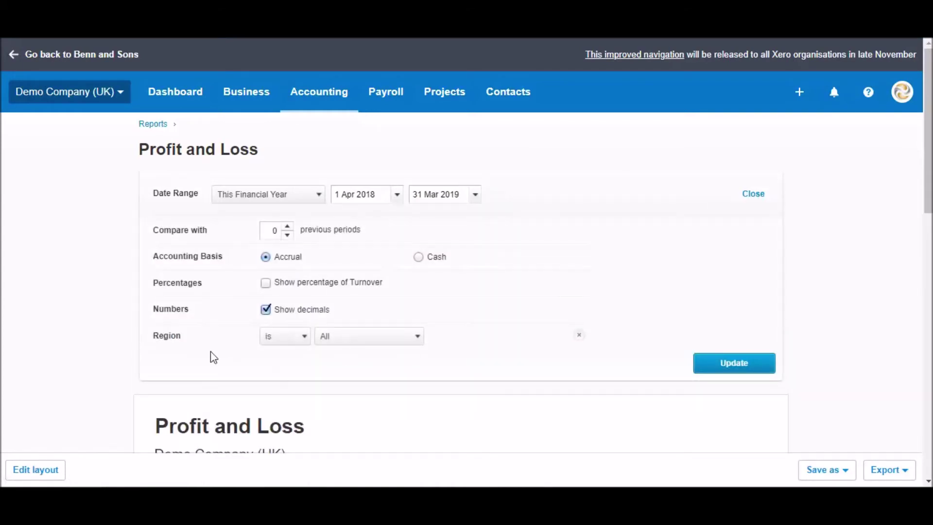
{"action": "left_click", "coordinate": [351, 344]}
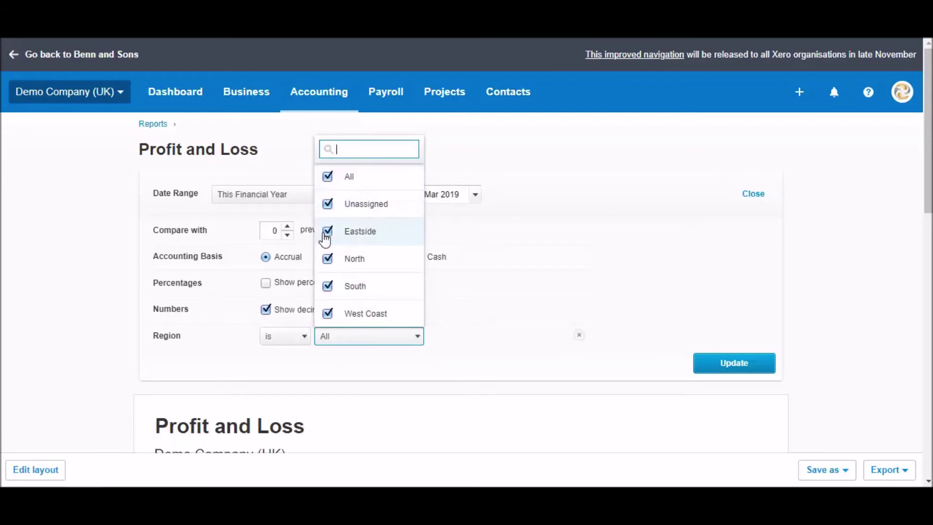
{"action": "left_click", "coordinate": [520, 304]}
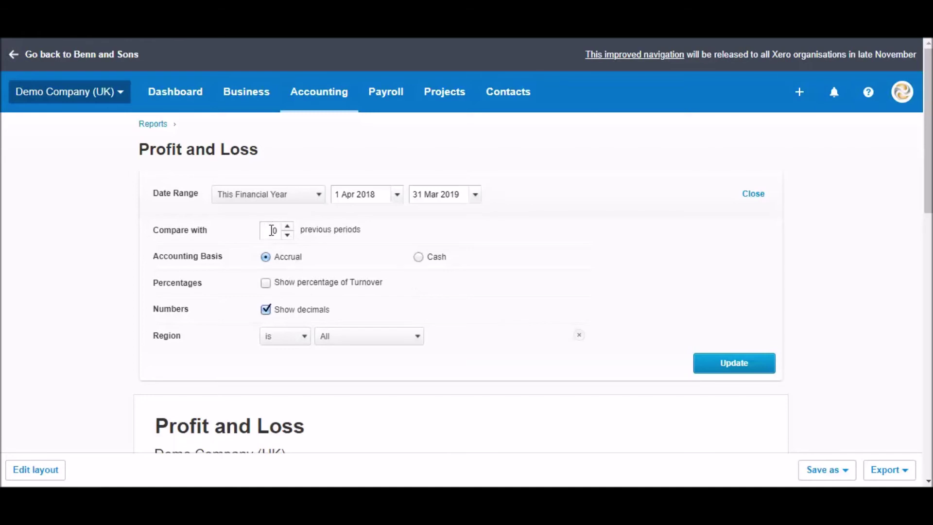
{"action": "left_click", "coordinate": [287, 192]}
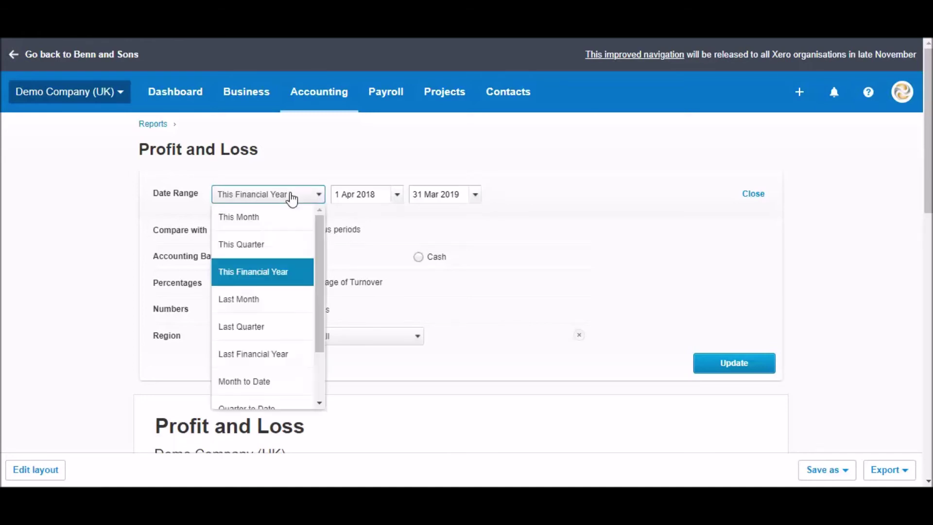
{"action": "left_click", "coordinate": [286, 216]}
{"action": "double_click", "coordinate": [274, 231]}
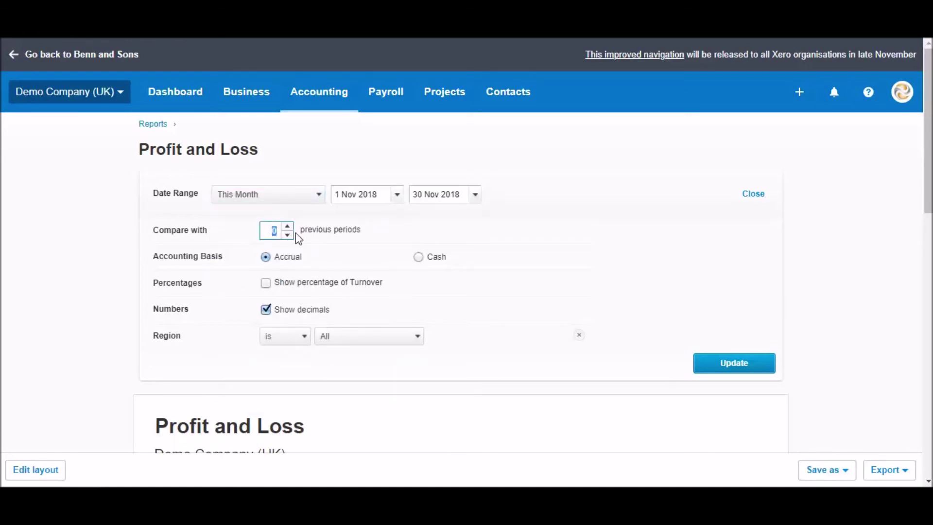
{"action": "type", "text": "6"}
{"action": "key", "text": "Tab"}
{"action": "left_click", "coordinate": [739, 368]}
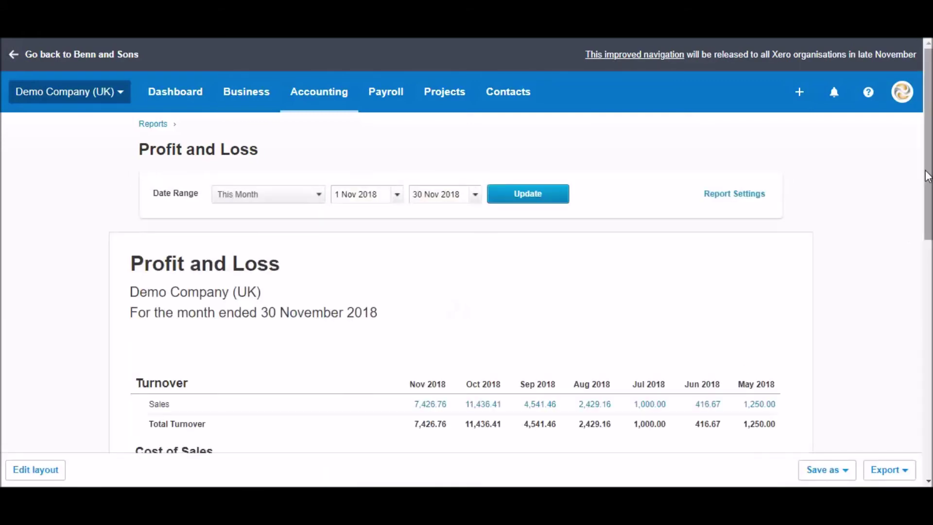
Step: Read through Xero's Profit and Loss, and switch to QuickBooks to open the Profit and Loss report listed under For my accountant
{"action": "scroll", "coordinate": [904, 240], "scroll_direction": "down", "scroll_amount": 8}
{"action": "left_click_drag", "start_coordinate": [929, 308], "coordinate": [928, 347]}
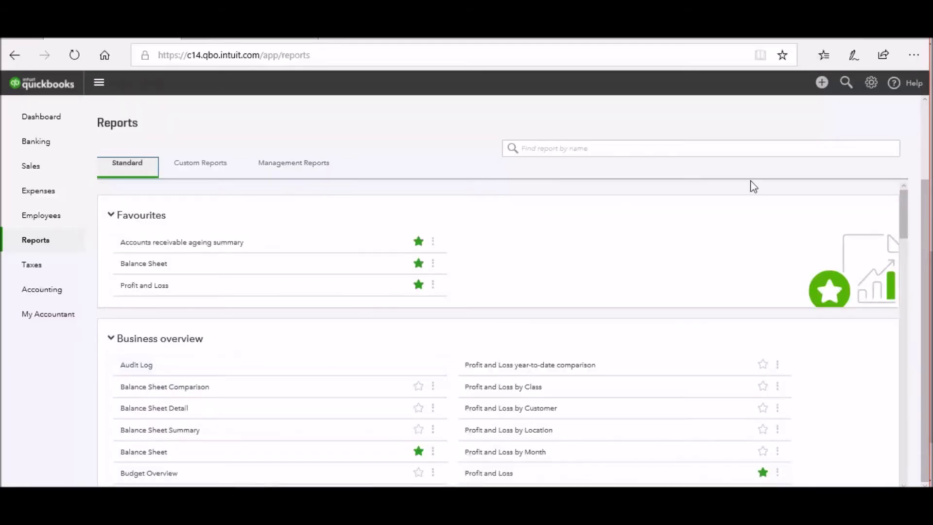
{"action": "left_click_drag", "start_coordinate": [903, 212], "coordinate": [924, 451]}
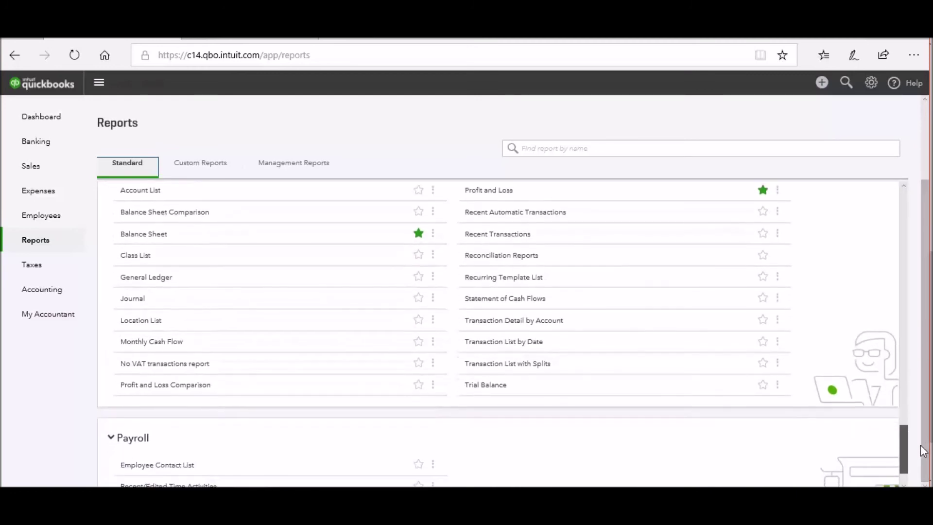
{"action": "left_click_drag", "start_coordinate": [924, 451], "coordinate": [925, 440]}
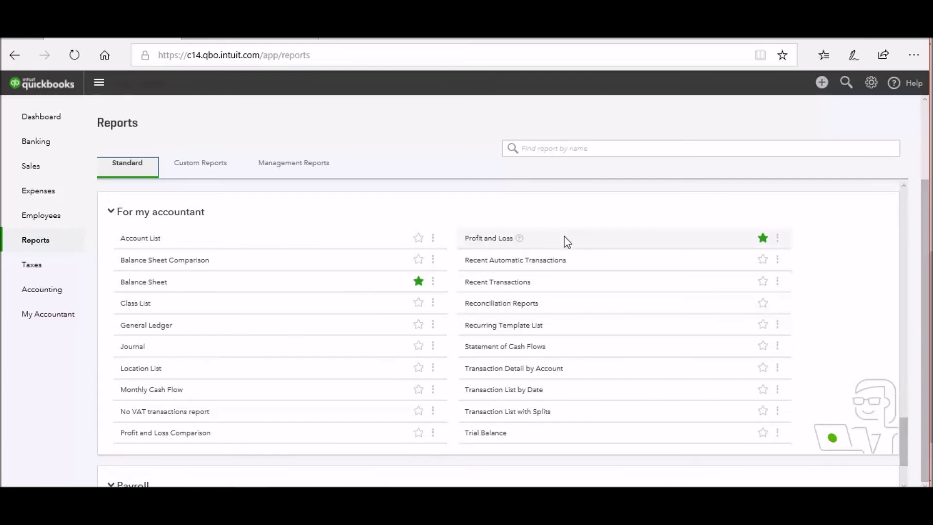
{"action": "left_click", "coordinate": [502, 241]}
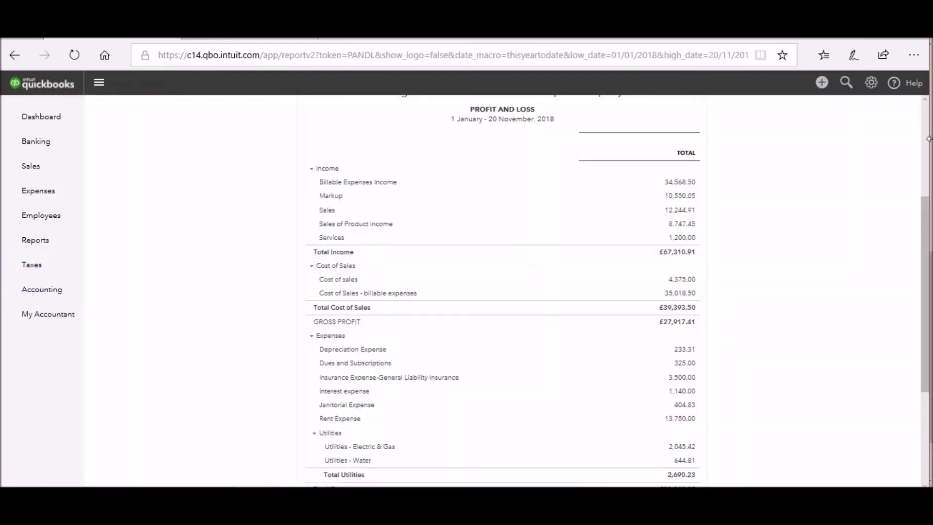
{"action": "left_click_drag", "start_coordinate": [926, 200], "coordinate": [926, 124]}
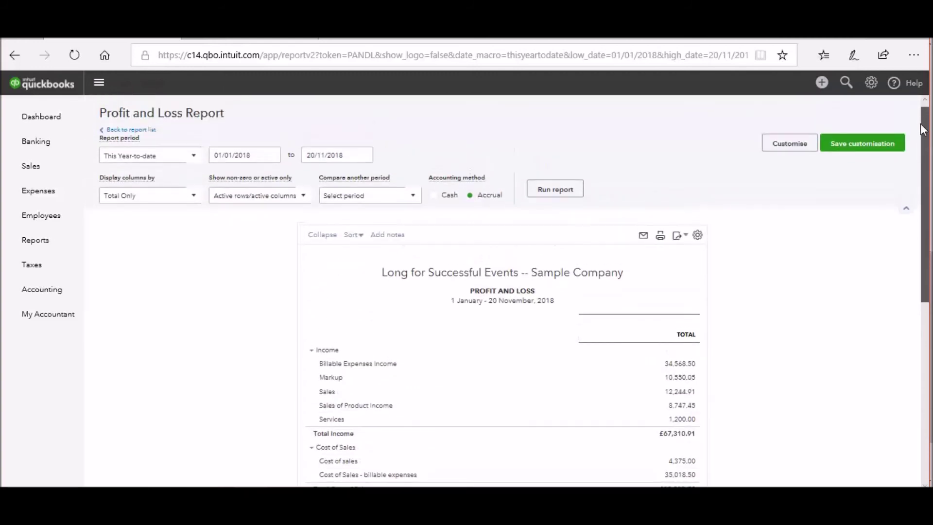
Step: Examine the Filter options in the Profit and Loss report's customisation settings, and close them without changes
{"action": "left_click", "coordinate": [780, 155]}
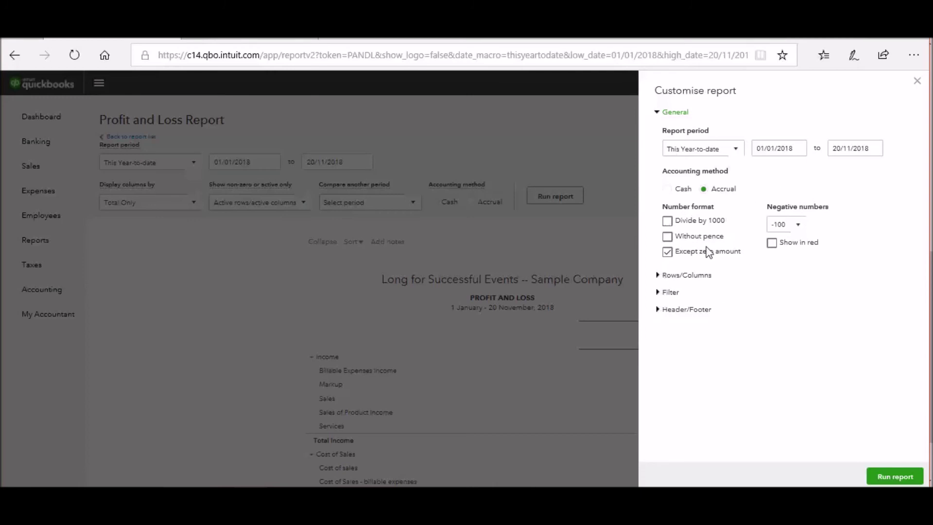
{"action": "left_click", "coordinate": [658, 296]}
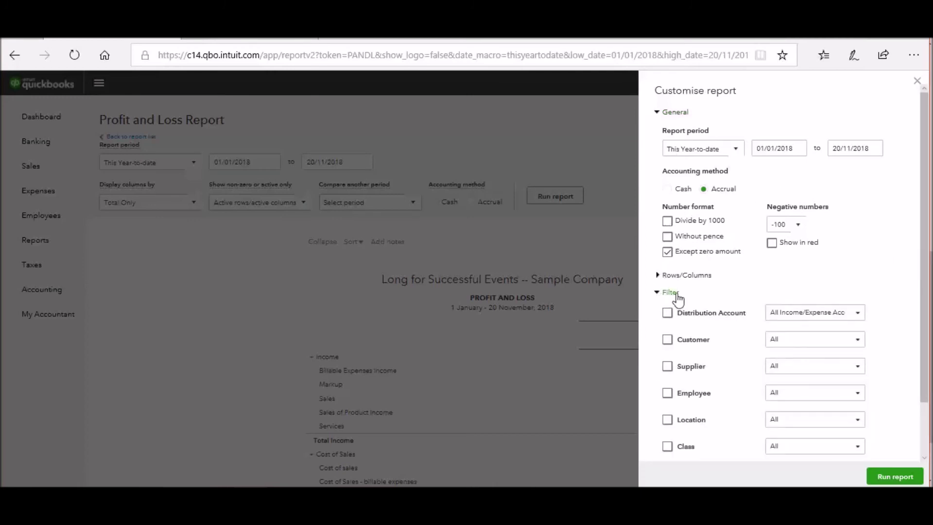
{"action": "scroll", "coordinate": [925, 238], "scroll_direction": "down", "scroll_amount": 2}
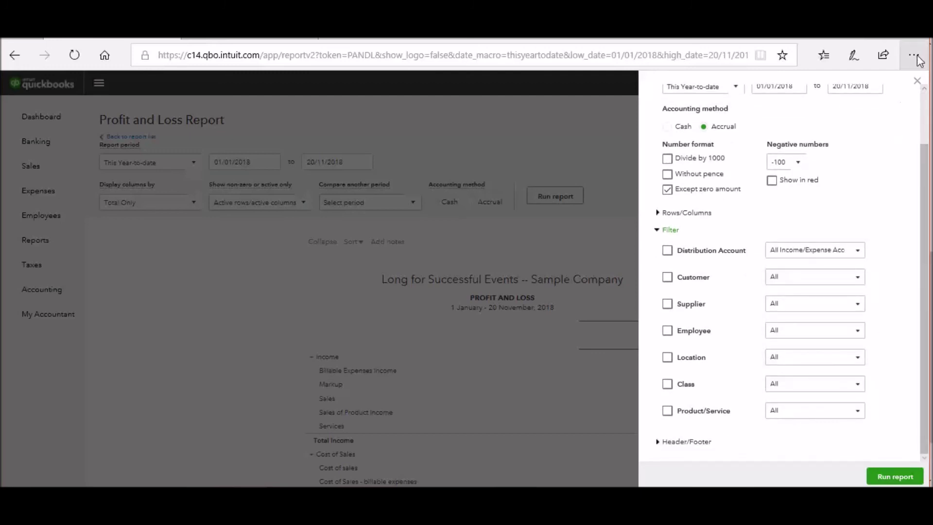
{"action": "left_click", "coordinate": [917, 81]}
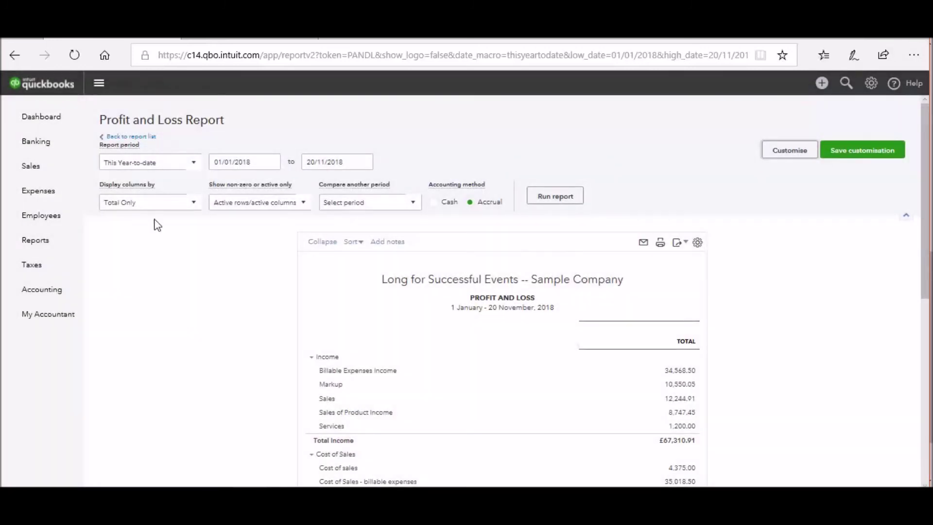
Step: Set the Profit and Loss report to display columns by Months, and open the choices for comparing another period
{"action": "left_click", "coordinate": [170, 210]}
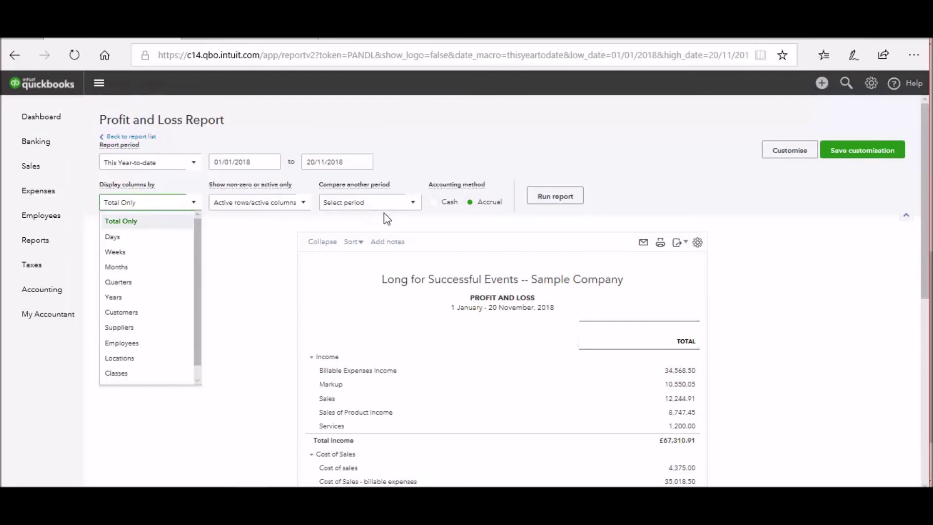
{"action": "left_click", "coordinate": [169, 273]}
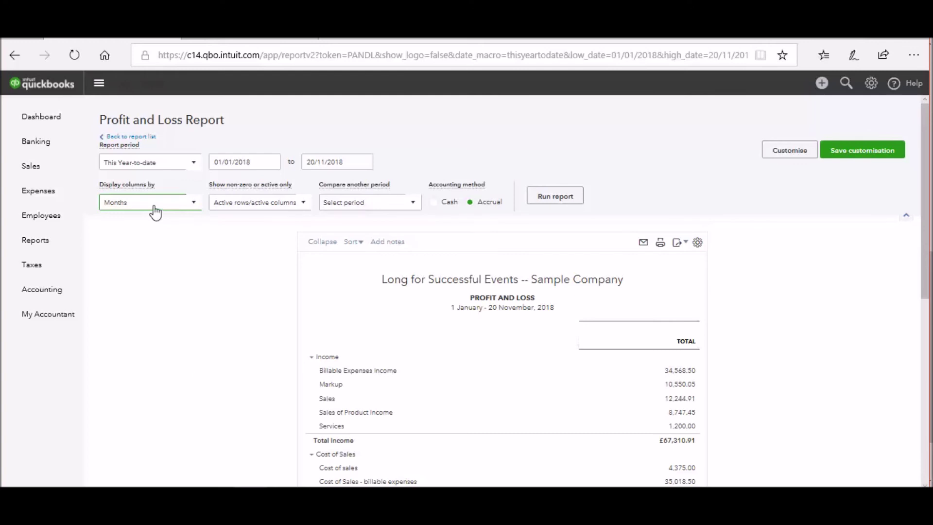
{"action": "left_click", "coordinate": [411, 202]}
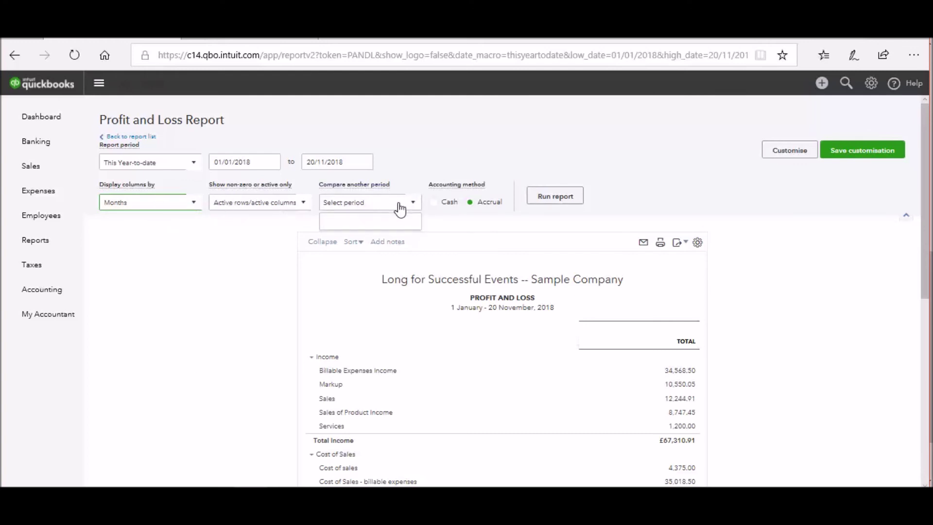